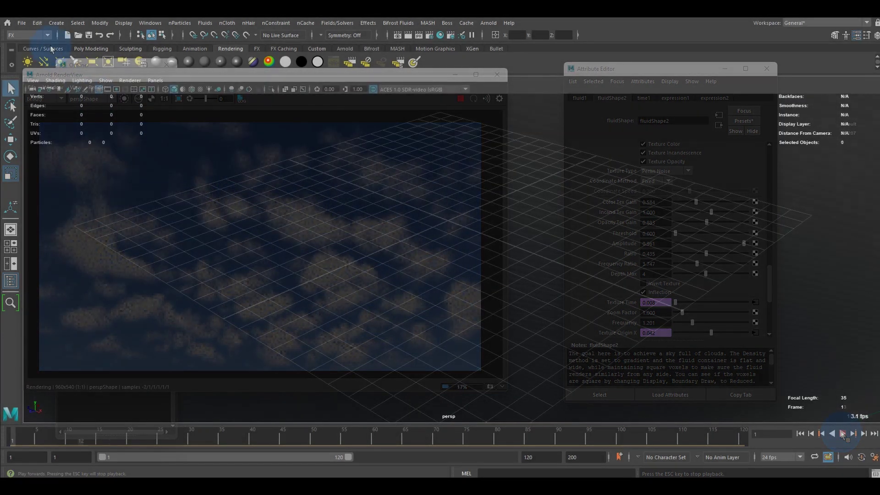
- Switch to the FX menu set and create a 3D fluid container in the empty scene
{"action": "left_click", "coordinate": [43, 37]}
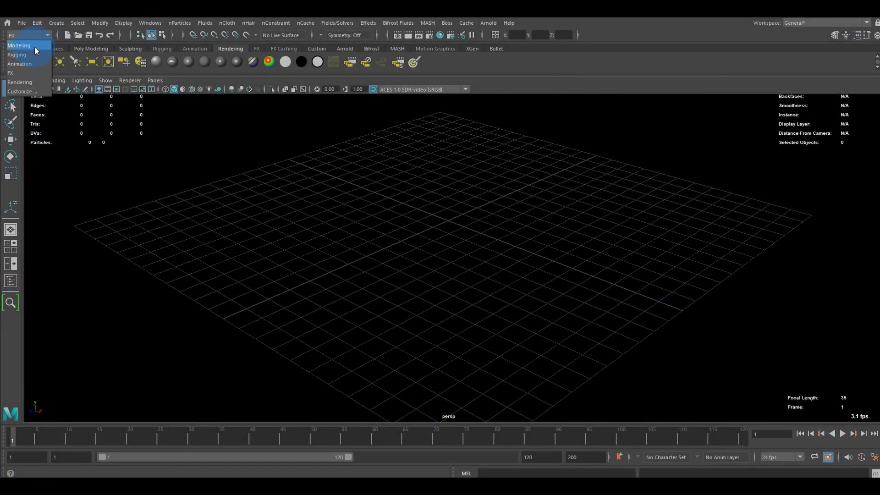
{"action": "left_click", "coordinate": [32, 74]}
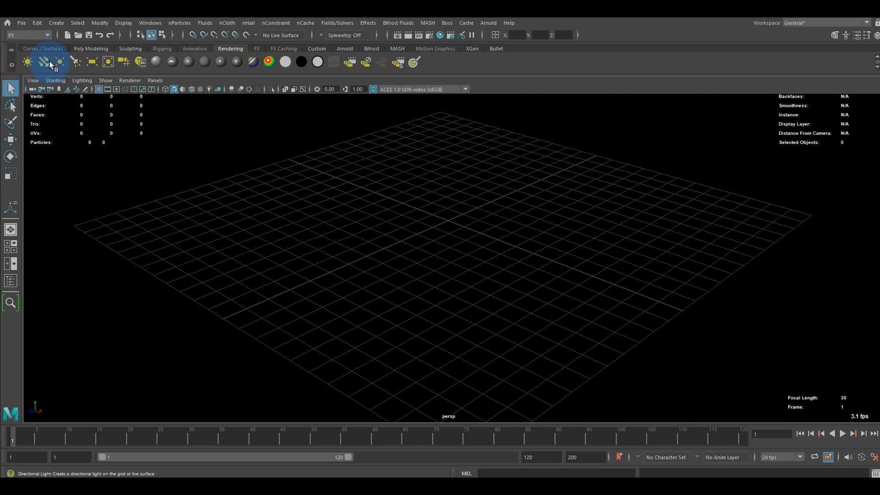
{"action": "left_click", "coordinate": [206, 24]}
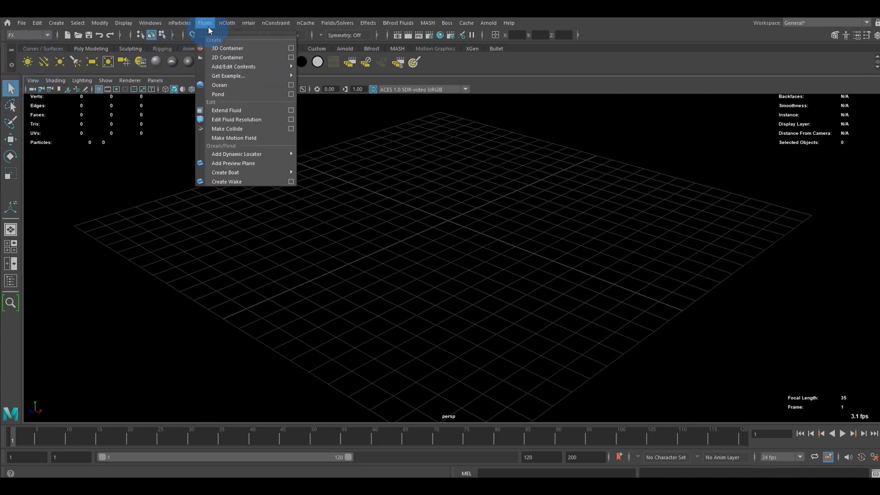
{"action": "left_click", "coordinate": [248, 49]}
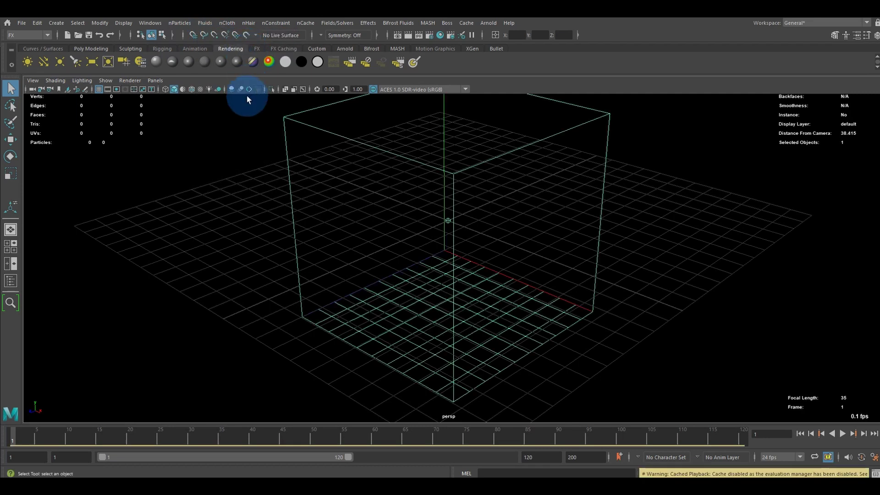
- Open the Outliner and delete the emitter nested under the fluid container
{"action": "left_click", "coordinate": [10, 280]}
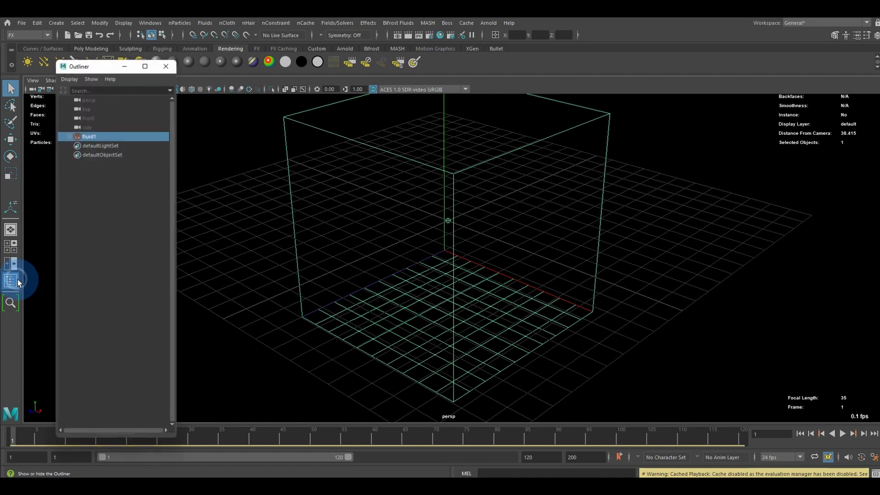
{"action": "left_click", "coordinate": [70, 135]}
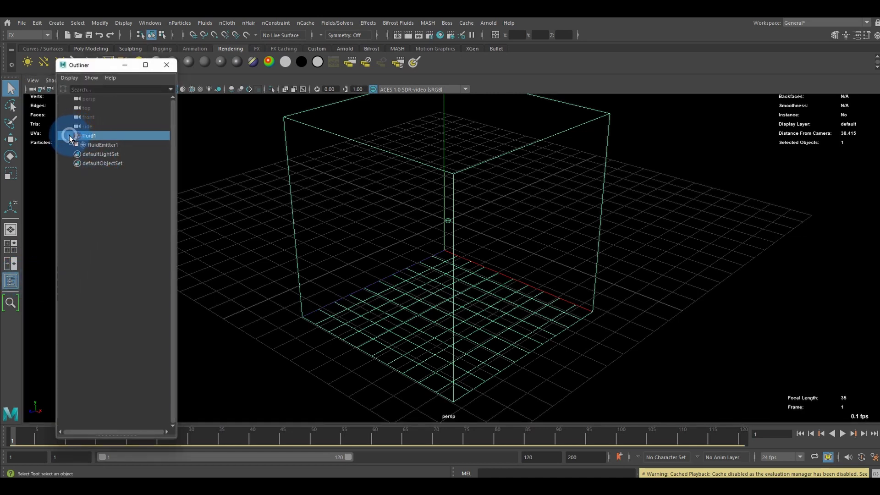
{"action": "left_click", "coordinate": [124, 148]}
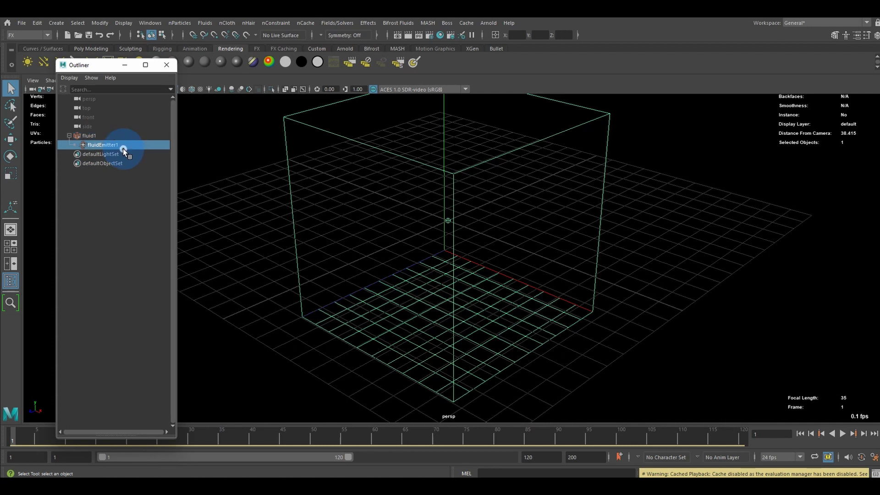
{"action": "key", "text": "Delete"}
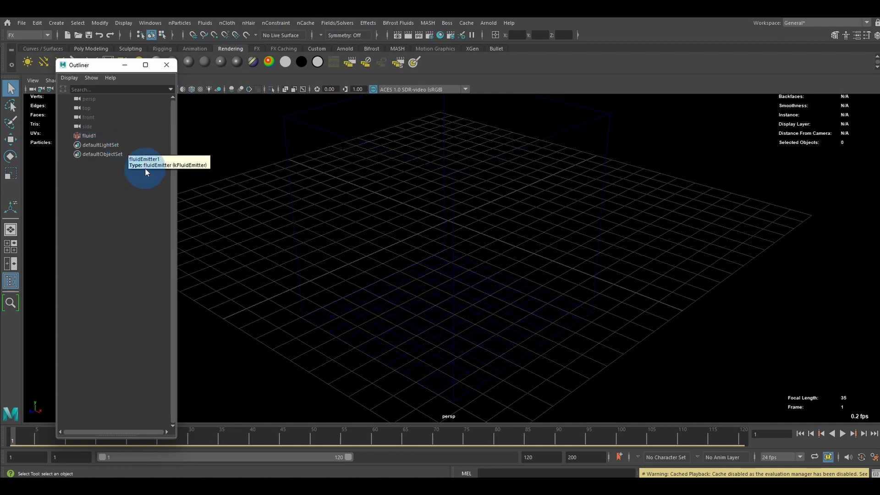
- Select the fluid container and replace its shape attributes with the cloudBank preset
{"action": "left_click", "coordinate": [448, 255]}
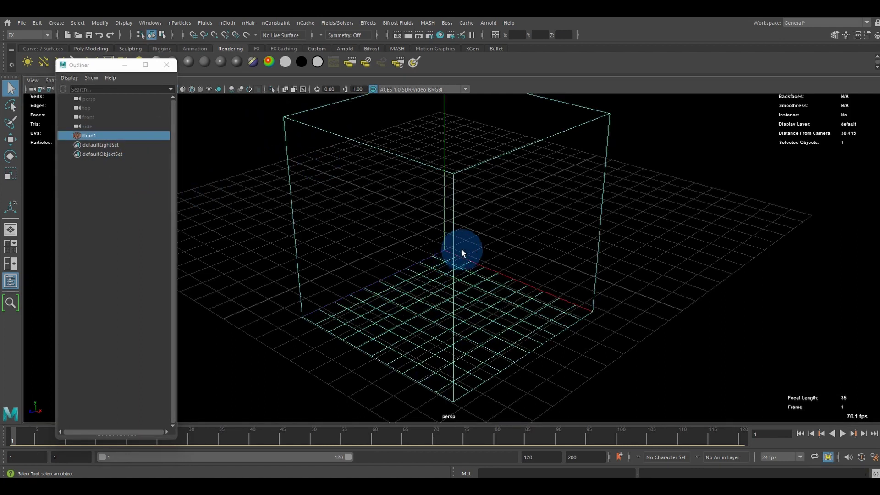
{"action": "left_click", "coordinate": [856, 35]}
{"action": "left_click_drag", "start_coordinate": [617, 91], "coordinate": [482, 99]}
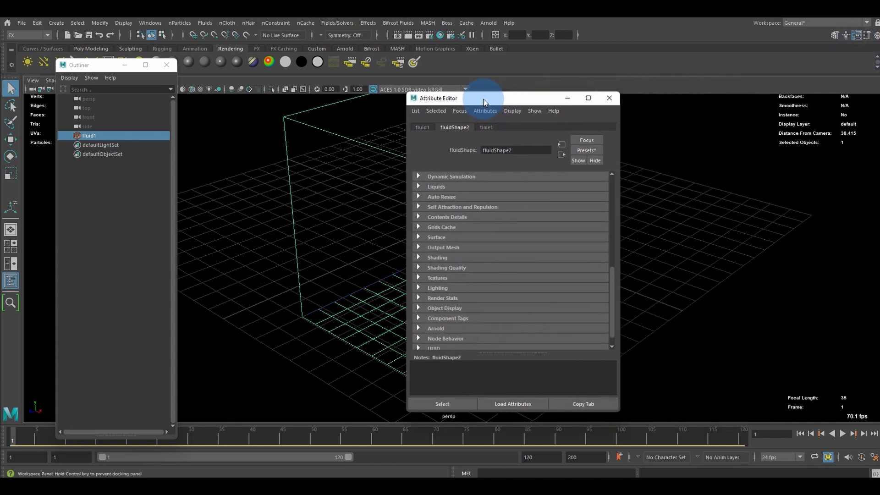
{"action": "scroll", "coordinate": [565, 229], "scroll_direction": "up", "scroll_amount": 5}
{"action": "scroll", "coordinate": [564, 228], "scroll_direction": "up", "scroll_amount": 3}
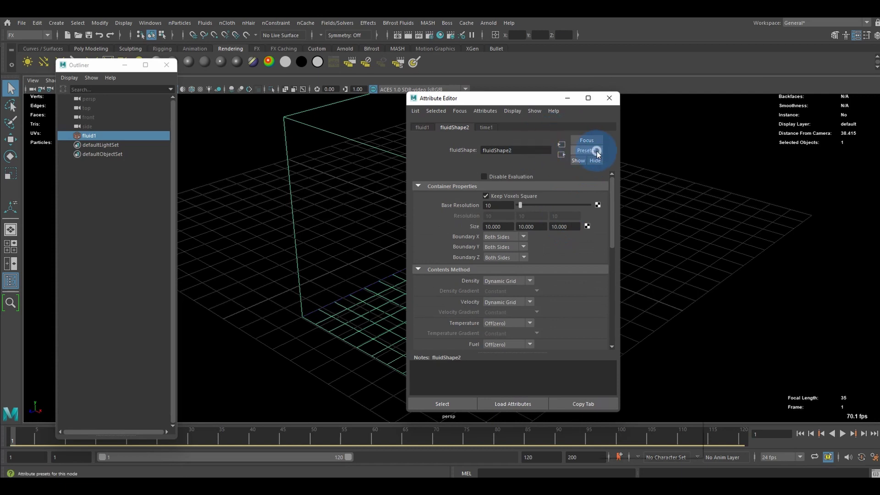
{"action": "left_click", "coordinate": [596, 151]}
{"action": "mouse_move", "coordinate": [621, 195]}
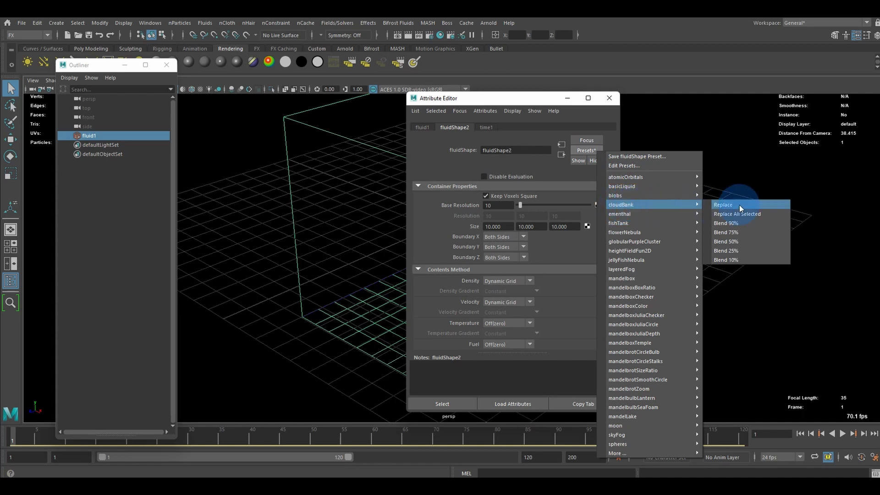
{"action": "left_click", "coordinate": [739, 207]}
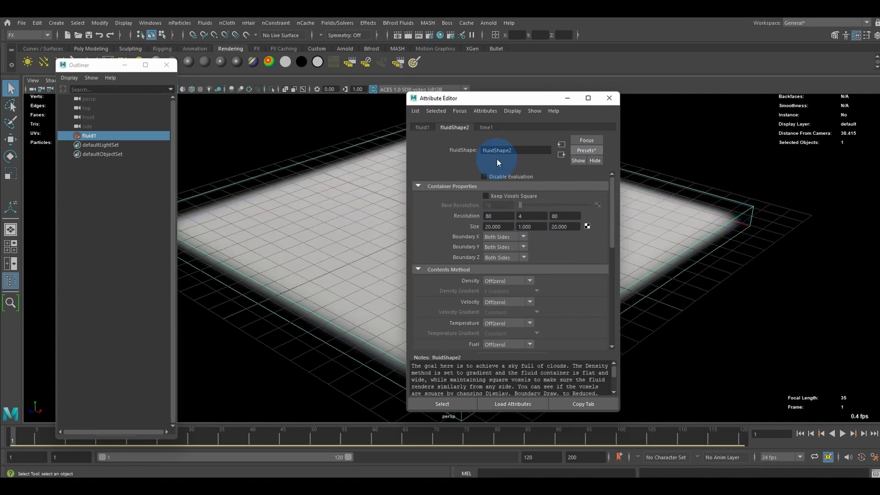
- Render the cloud container in the Arnold RenderView, inspect the clouds up close, and close the render window
{"action": "left_click_drag", "start_coordinate": [448, 102], "coordinate": [663, 114]}
{"action": "scroll", "coordinate": [465, 171], "scroll_direction": "up", "scroll_amount": 4}
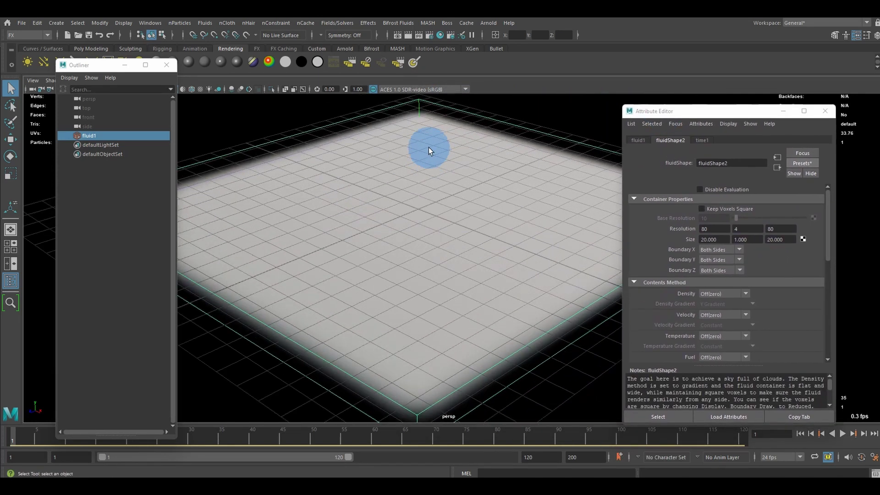
{"action": "left_click", "coordinate": [487, 23]}
{"action": "left_click", "coordinate": [497, 35]}
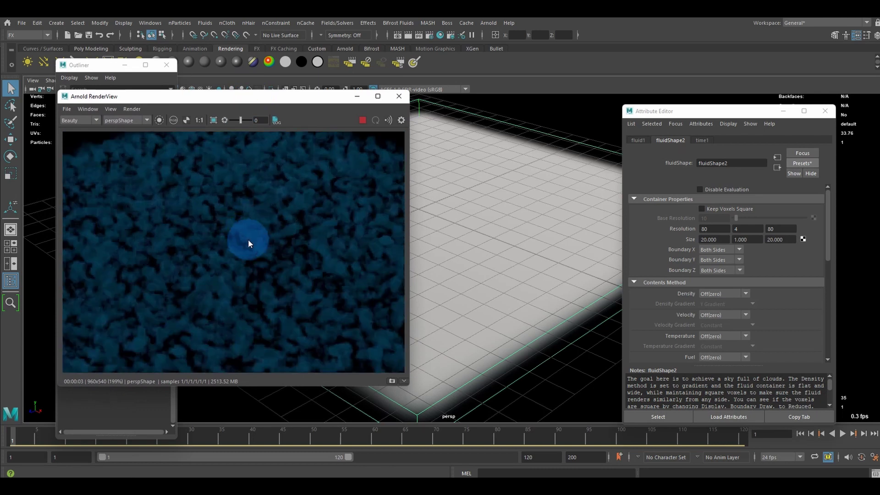
{"action": "scroll", "coordinate": [247, 244], "scroll_direction": "up", "scroll_amount": 3}
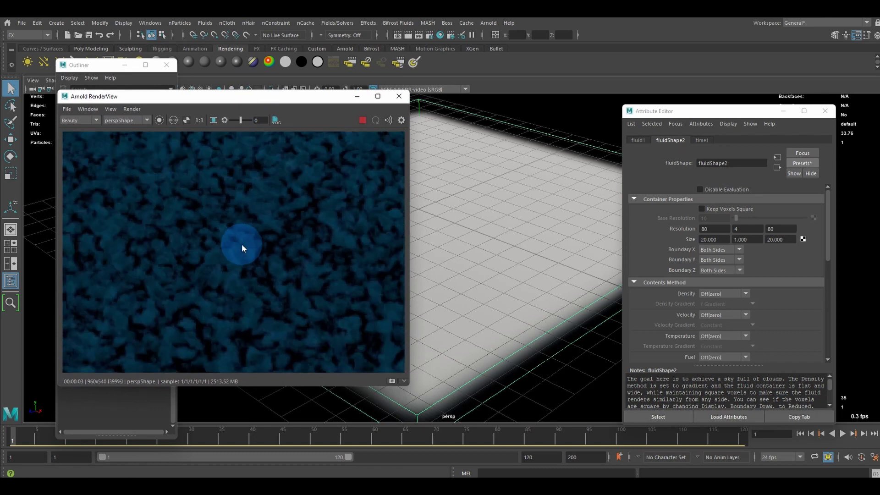
{"action": "scroll", "coordinate": [242, 248], "scroll_direction": "down", "scroll_amount": 3}
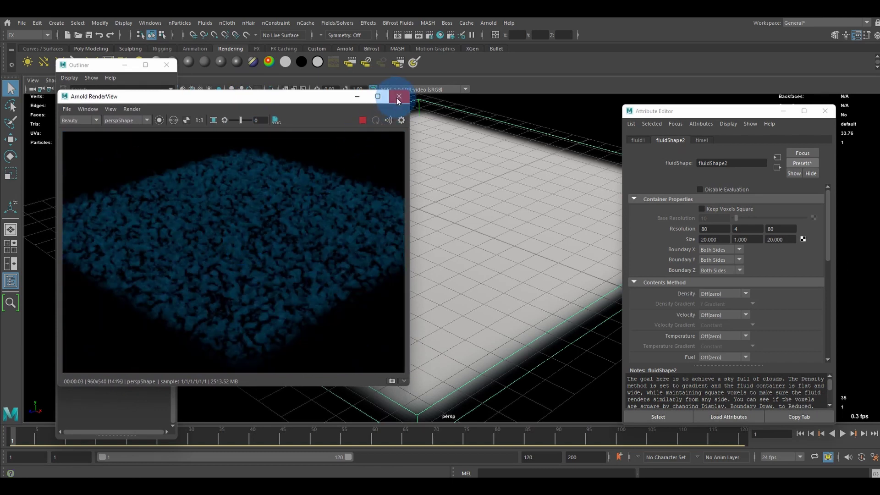
{"action": "scroll", "coordinate": [225, 249], "scroll_direction": "up", "scroll_amount": 4}
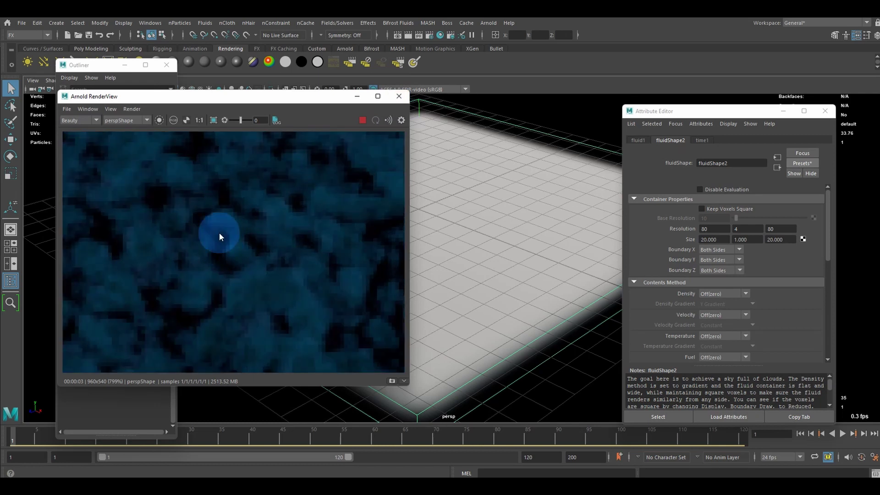
{"action": "left_click", "coordinate": [399, 96]}
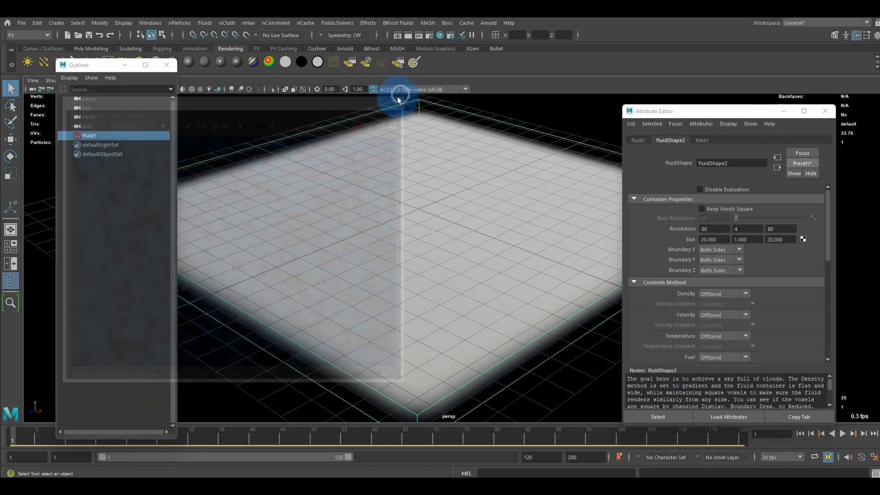
- Review the Arnold sampling values in the Render Settings, including Camera (AA) and Diffuse
{"action": "left_click", "coordinate": [429, 34]}
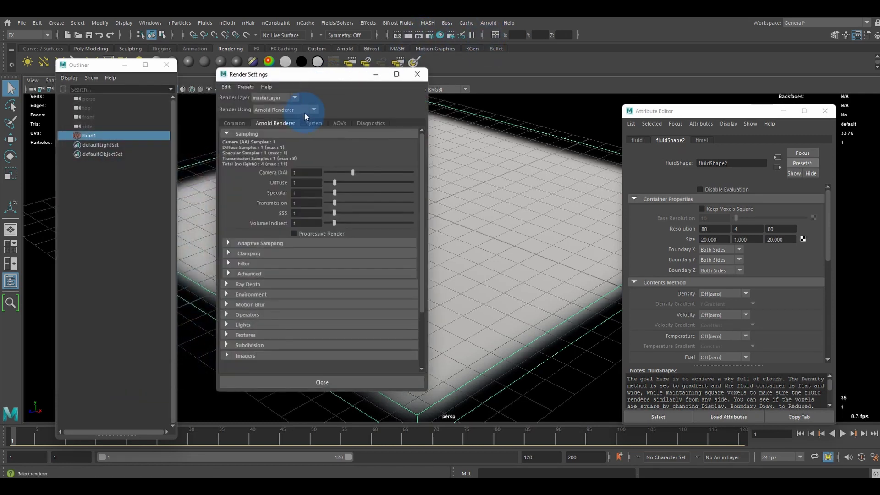
{"action": "left_click_drag", "start_coordinate": [274, 74], "coordinate": [235, 48]}
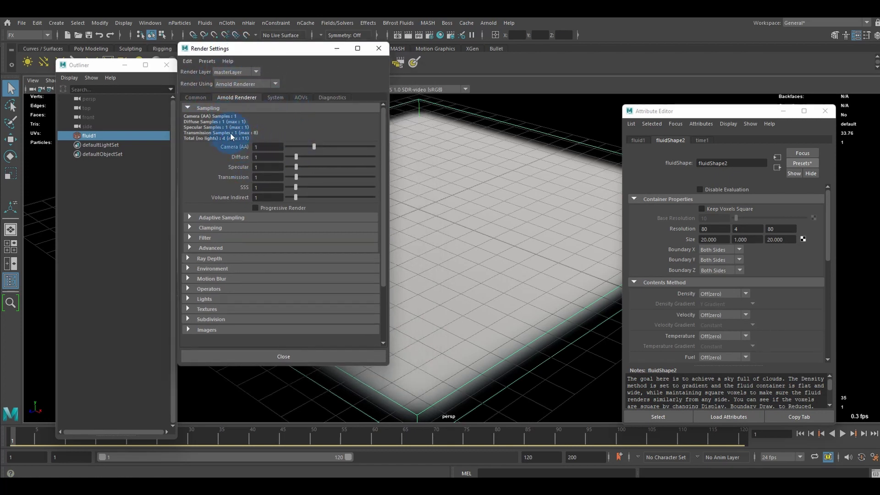
{"action": "left_click", "coordinate": [263, 147]}
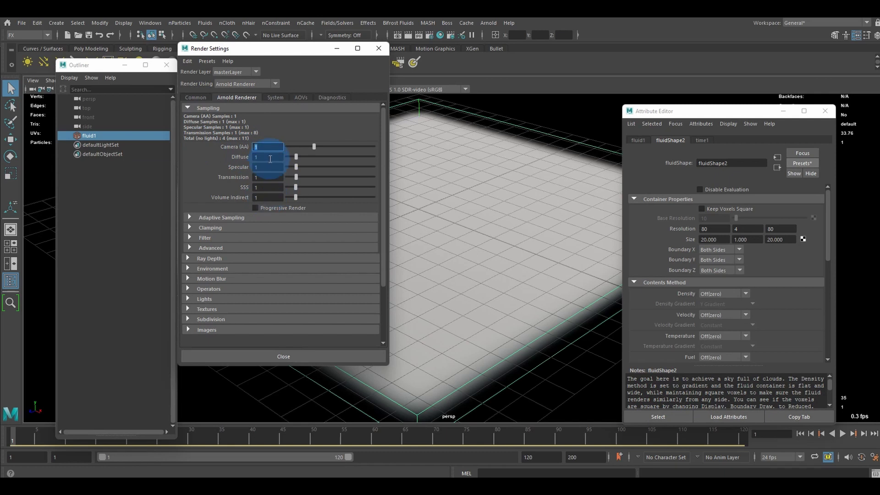
{"action": "key", "text": "Tab"}
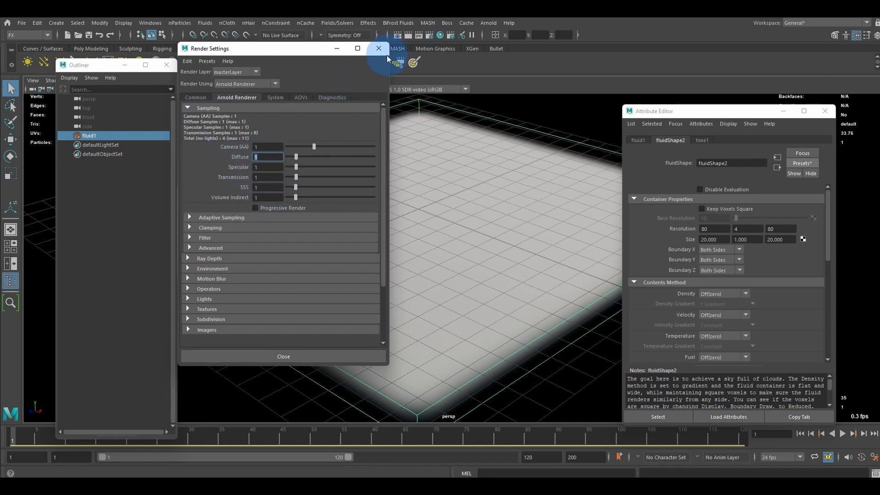
- Reopen the Arnold RenderView and frame the cloud layer closer in the perspective view for the live render
{"action": "left_click", "coordinate": [441, 36]}
{"action": "left_click", "coordinate": [488, 22]}
{"action": "left_click", "coordinate": [496, 54]}
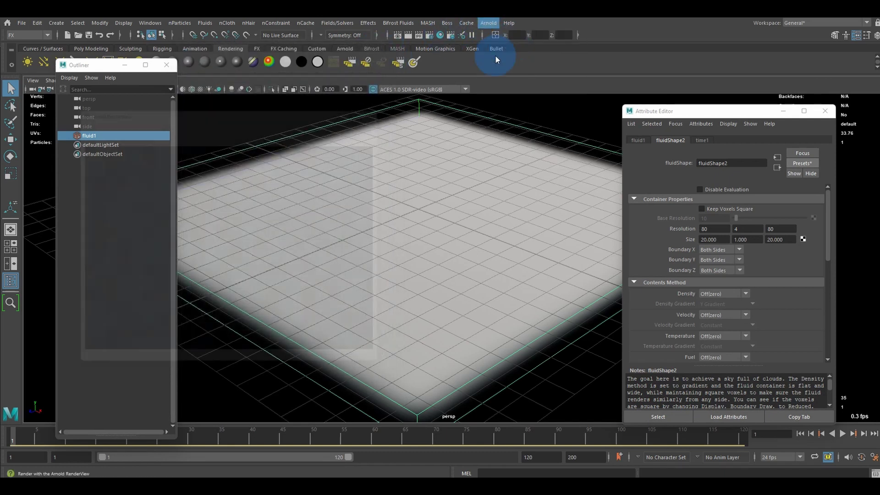
{"action": "left_click_drag", "start_coordinate": [223, 101], "coordinate": [250, 100]}
{"action": "scroll", "coordinate": [497, 234], "scroll_direction": "down", "scroll_amount": 3}
{"action": "scroll", "coordinate": [306, 237], "scroll_direction": "down", "scroll_amount": 3}
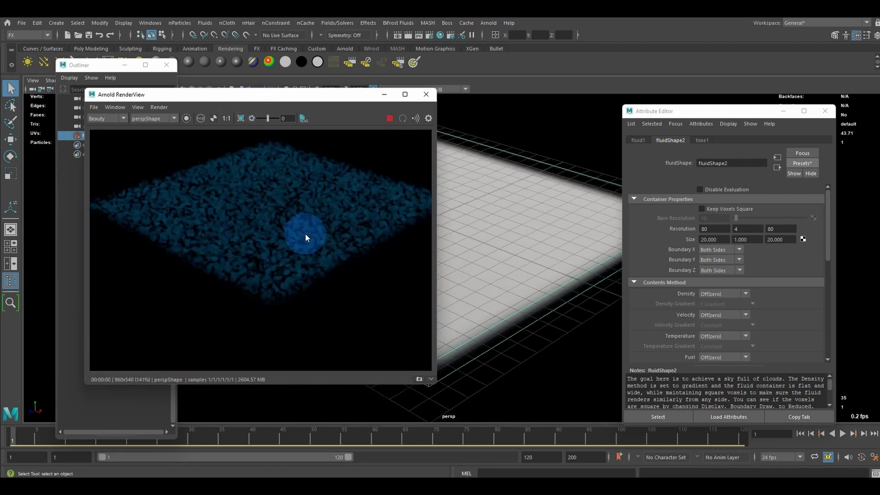
{"action": "scroll", "coordinate": [318, 239], "scroll_direction": "up", "scroll_amount": 2}
{"action": "scroll", "coordinate": [358, 249], "scroll_direction": "down", "scroll_amount": 5}
{"action": "scroll", "coordinate": [495, 274], "scroll_direction": "up", "scroll_amount": 3}
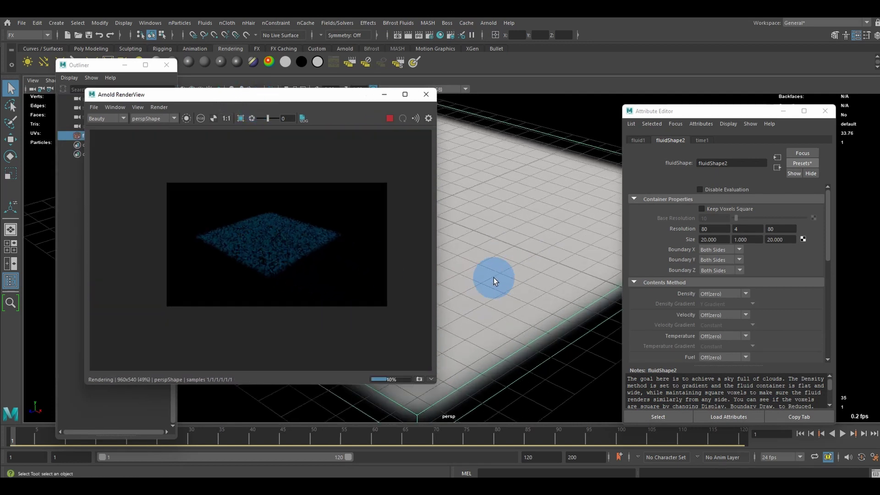
{"action": "scroll", "coordinate": [550, 271], "scroll_direction": "up", "scroll_amount": 3}
{"action": "scroll", "coordinate": [295, 280], "scroll_direction": "up", "scroll_amount": 3}
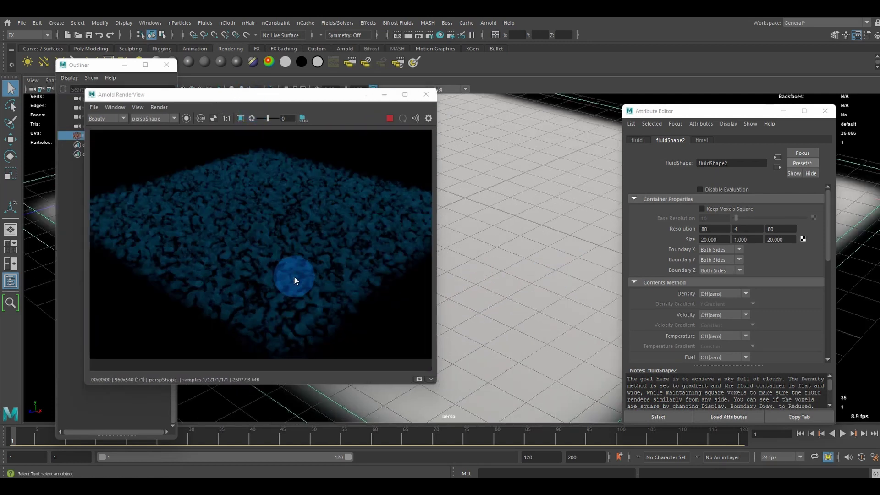
- Expand the fluid's Shading attributes and delete the two middle color markers at and beside position 0.650 from the Incandescence gradient
{"action": "scroll", "coordinate": [683, 242], "scroll_direction": "down", "scroll_amount": 8}
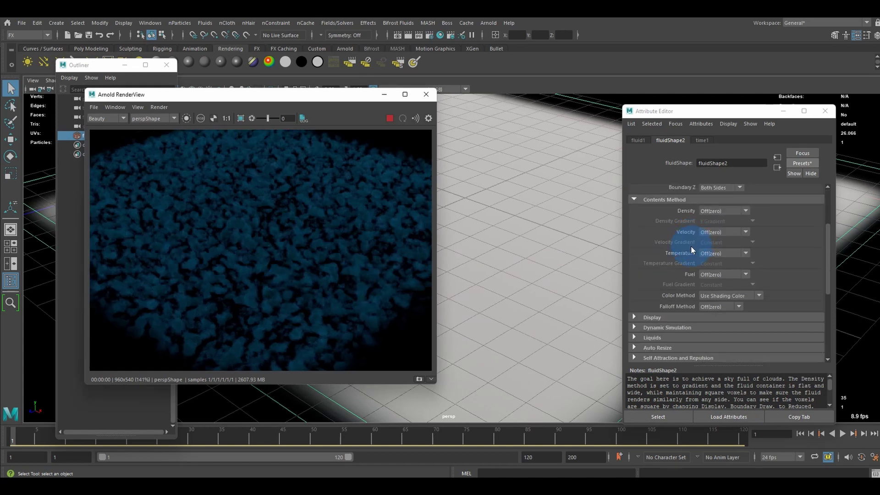
{"action": "scroll", "coordinate": [674, 239], "scroll_direction": "down", "scroll_amount": 1}
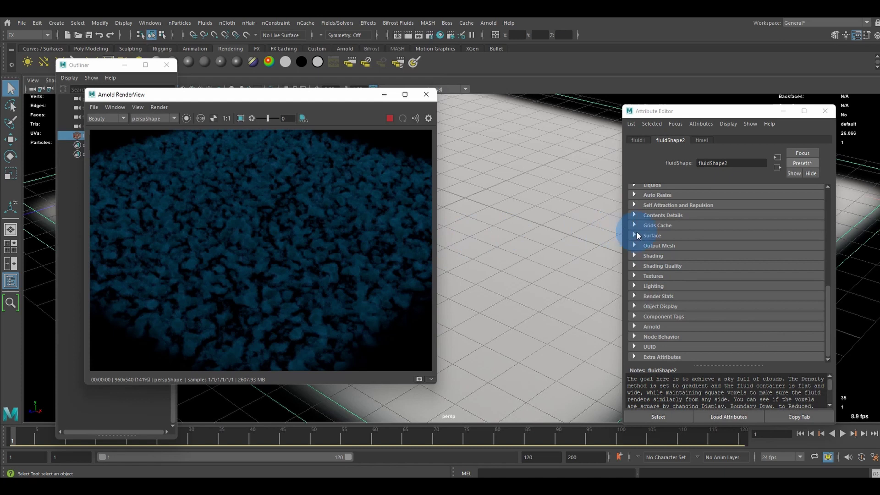
{"action": "left_click_drag", "start_coordinate": [669, 120], "coordinate": [504, 109]}
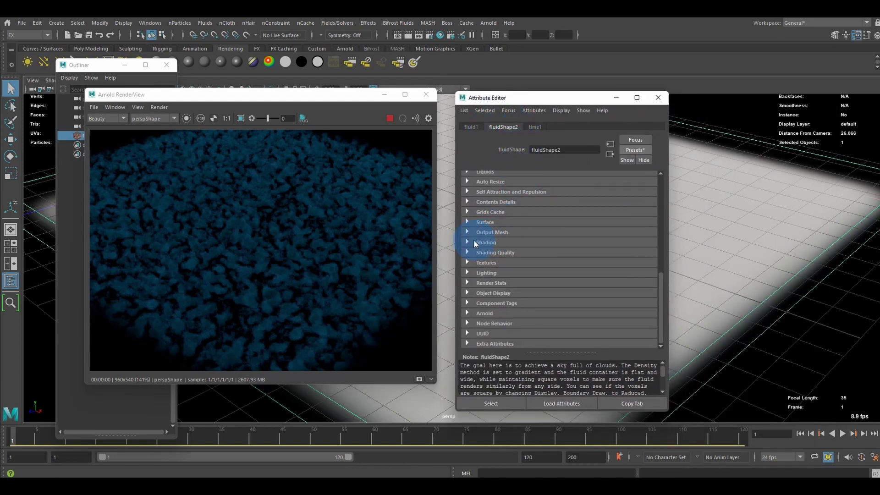
{"action": "left_click", "coordinate": [485, 242]}
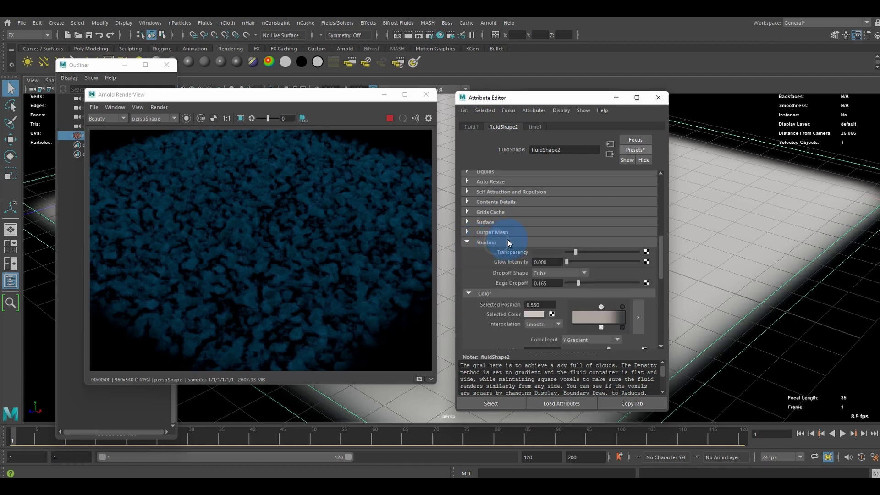
{"action": "scroll", "coordinate": [509, 239], "scroll_direction": "down", "scroll_amount": 2}
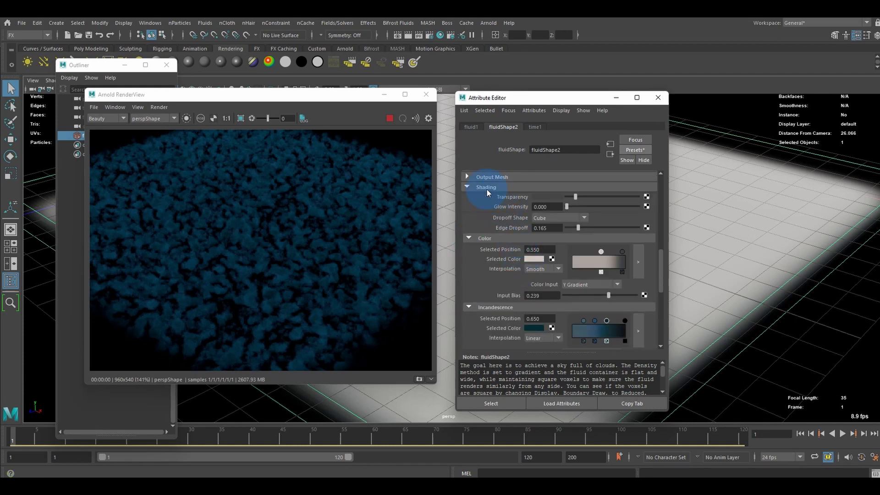
{"action": "scroll", "coordinate": [538, 200], "scroll_direction": "down", "scroll_amount": 2}
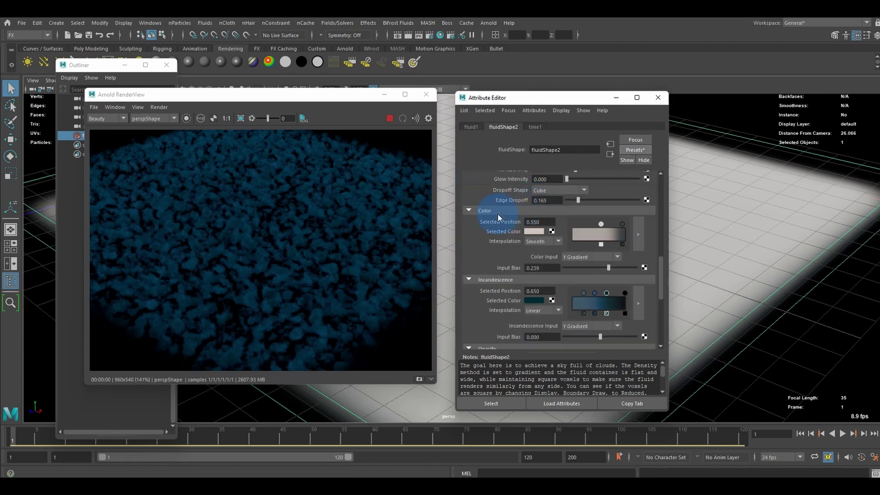
{"action": "scroll", "coordinate": [498, 213], "scroll_direction": "down", "scroll_amount": 5}
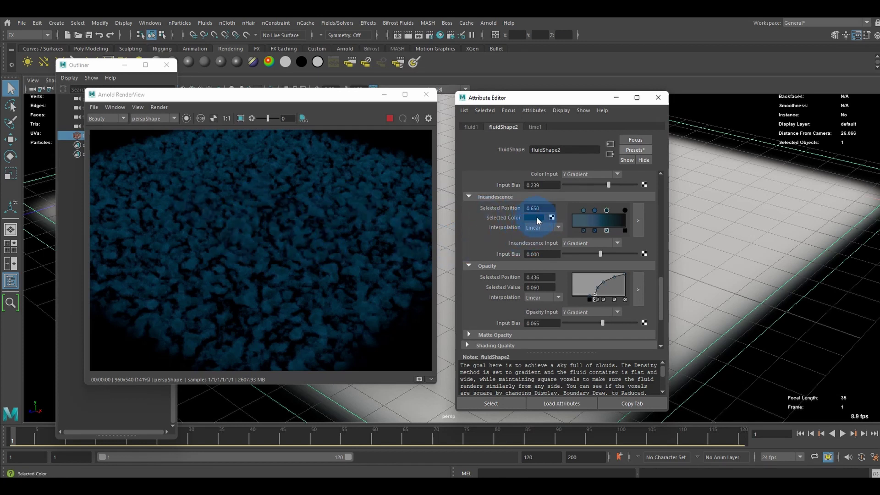
{"action": "left_click", "coordinate": [606, 230]}
{"action": "left_click", "coordinate": [594, 230]}
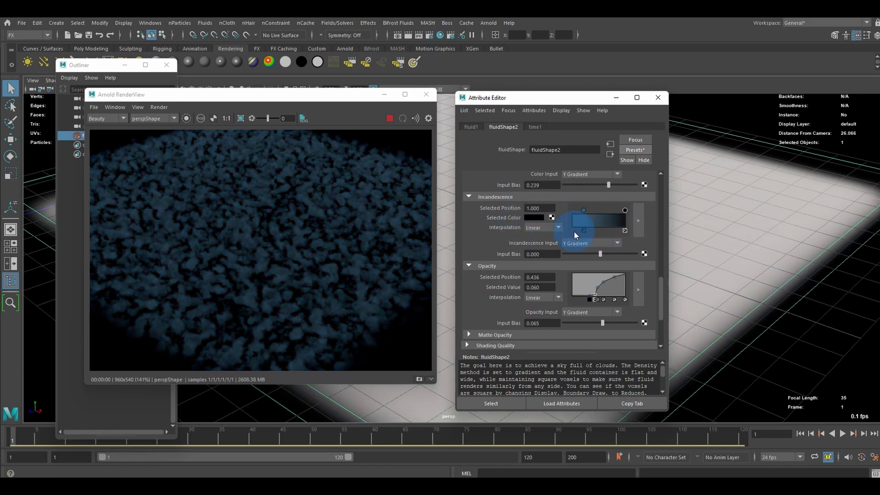
- Delete the remaining blue marker from the fluid's Incandescence gradient, keeping only the black one at position 1.000, and stop the live render
{"action": "left_click", "coordinate": [581, 231]}
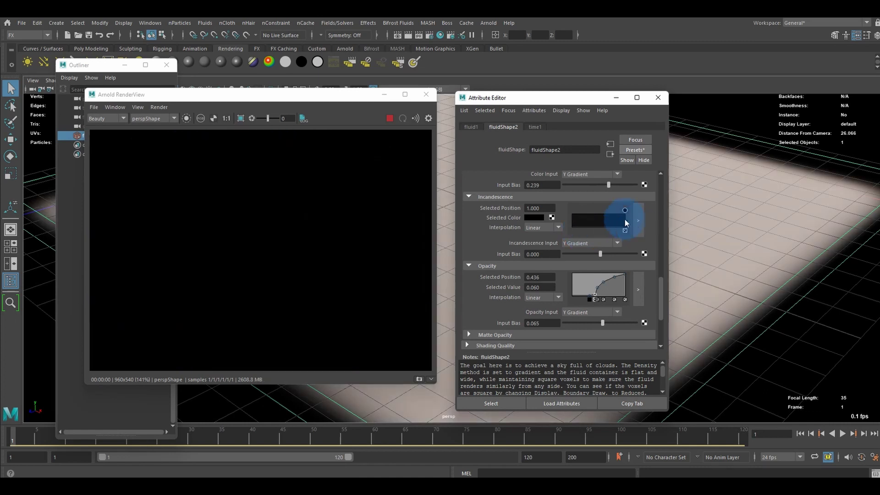
{"action": "left_click", "coordinate": [625, 210]}
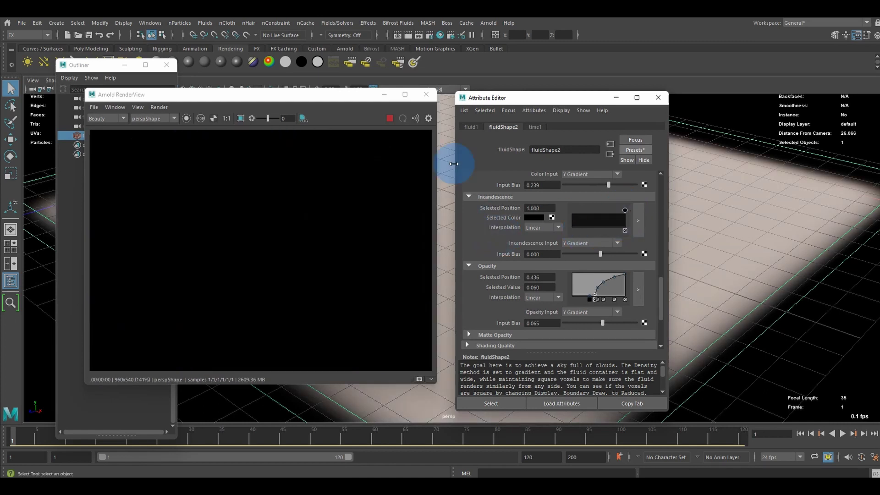
{"action": "left_click", "coordinate": [423, 95]}
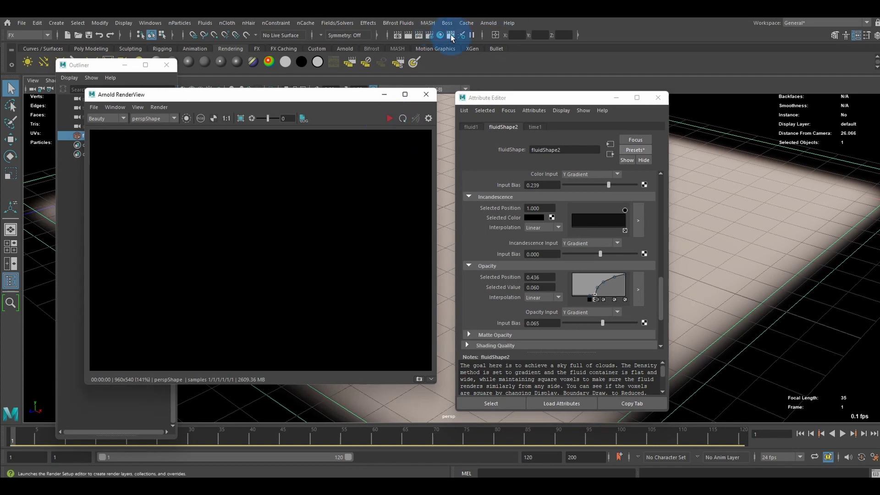
- Add an Arnold Physical Sky to the scene and restart the live render
{"action": "left_click", "coordinate": [488, 23]}
{"action": "mouse_move", "coordinate": [524, 73]}
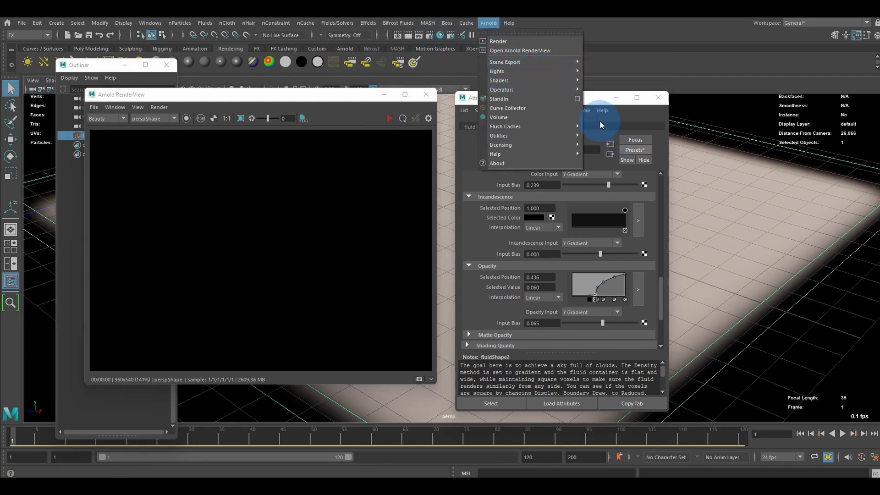
{"action": "left_click", "coordinate": [612, 116]}
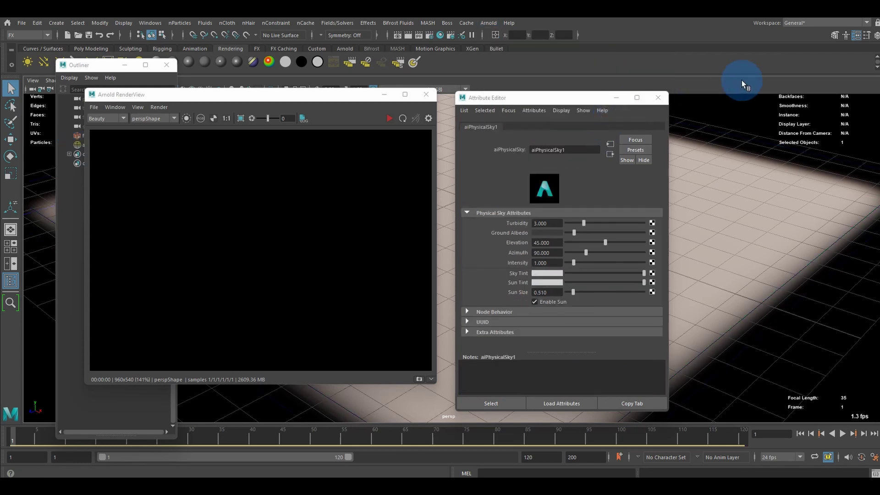
{"action": "left_click", "coordinate": [390, 118]}
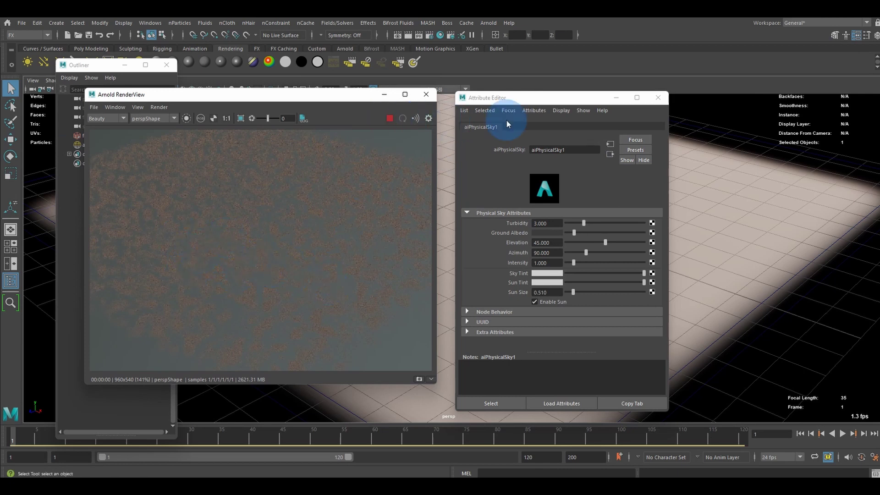
- Select the sky dome light, restart the live render, and set the light's Intensity to 2
{"action": "left_click", "coordinate": [719, 115]}
{"action": "left_click", "coordinate": [390, 117]}
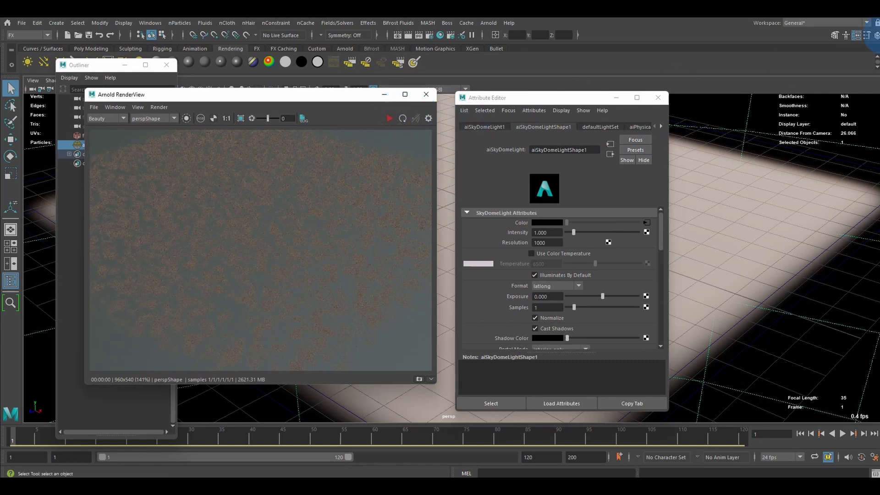
{"action": "left_click", "coordinate": [389, 118]}
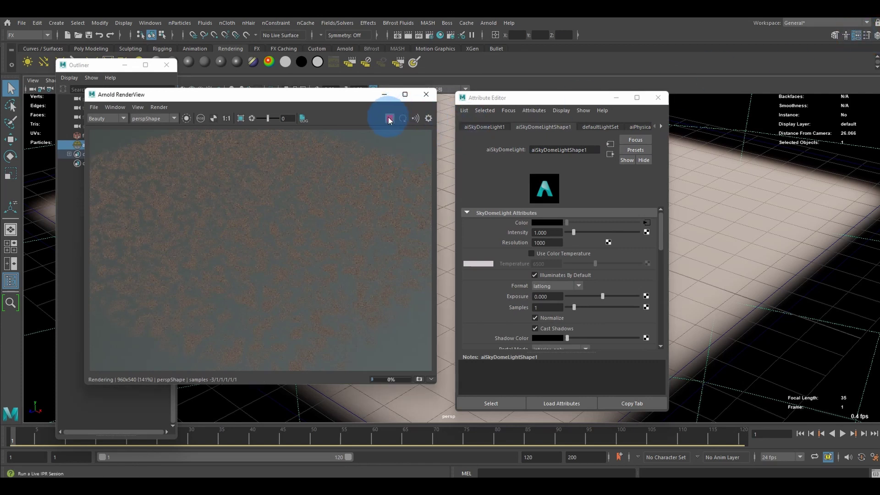
{"action": "left_click", "coordinate": [480, 233]}
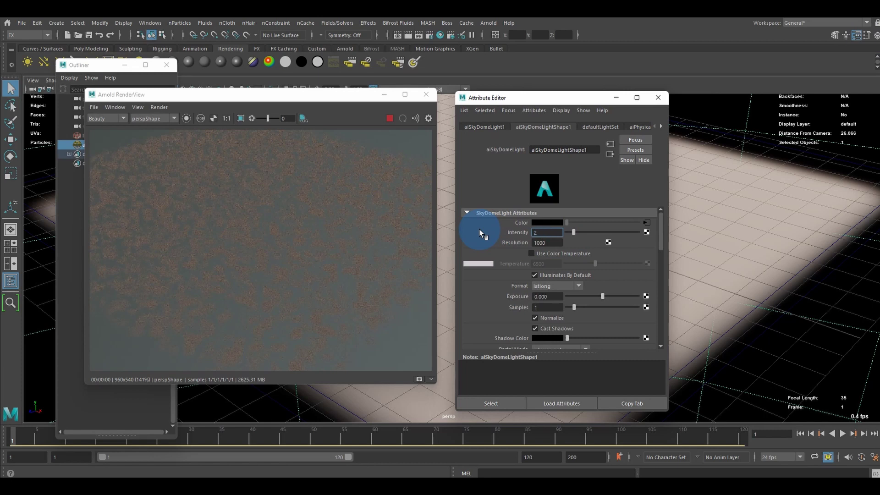
{"action": "type", "text": "2"}
{"action": "key", "text": "Return"}
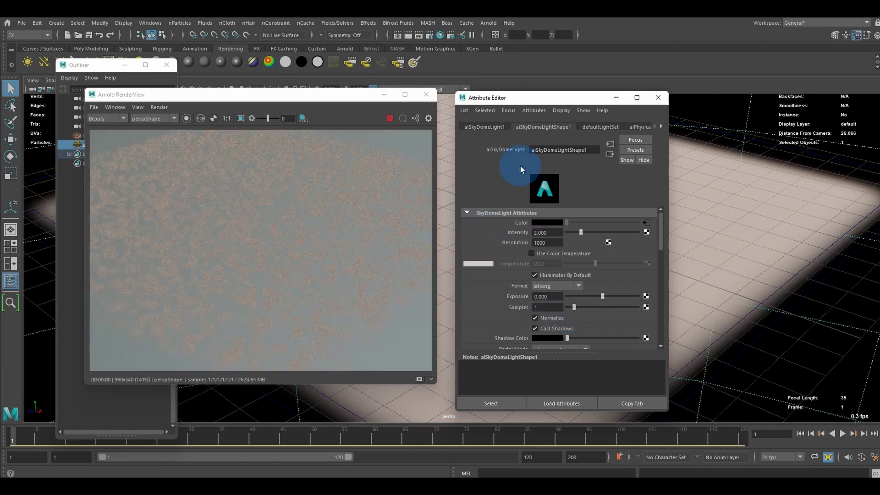
- Set the sky dome light's Camera visibility to 0
{"action": "scroll", "coordinate": [558, 242], "scroll_direction": "down", "scroll_amount": 3}
{"action": "scroll", "coordinate": [558, 243], "scroll_direction": "down", "scroll_amount": 5}
{"action": "left_click", "coordinate": [552, 236]}
{"action": "type", "text": "0"}
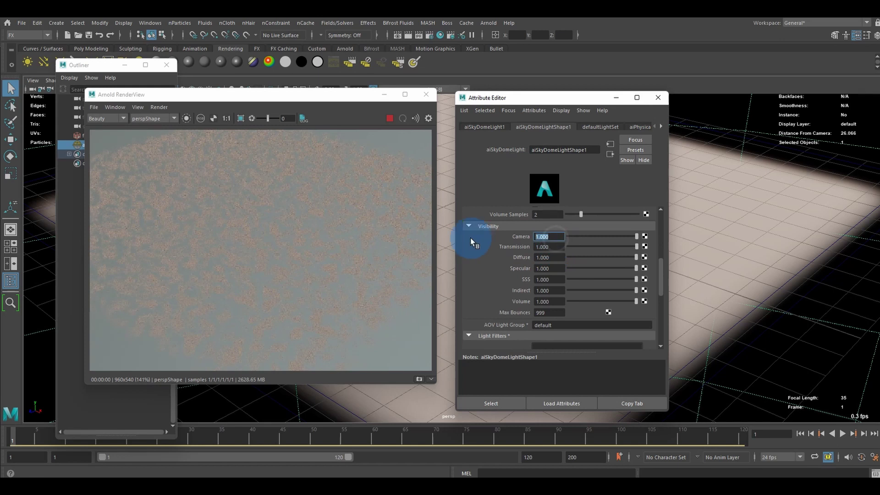
{"action": "key", "text": "Return"}
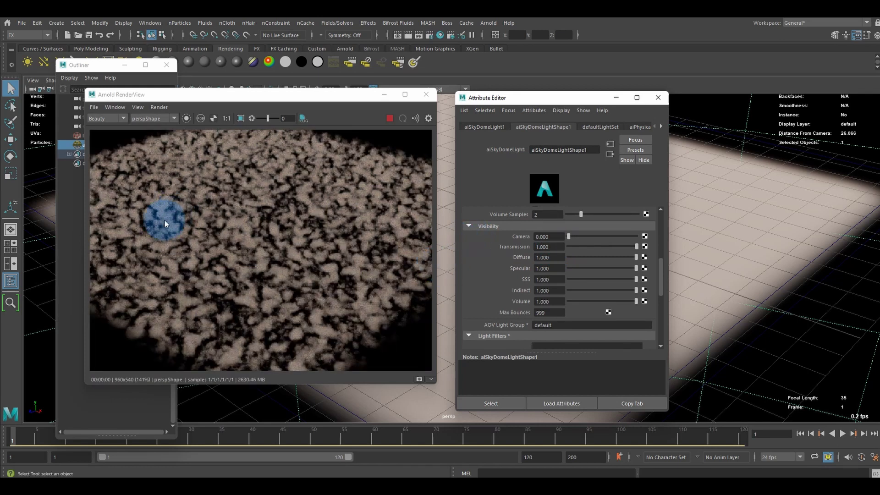
- Set the sky dome light's viewport Sky Radius to 0
{"action": "scroll", "coordinate": [543, 273], "scroll_direction": "down", "scroll_amount": 3}
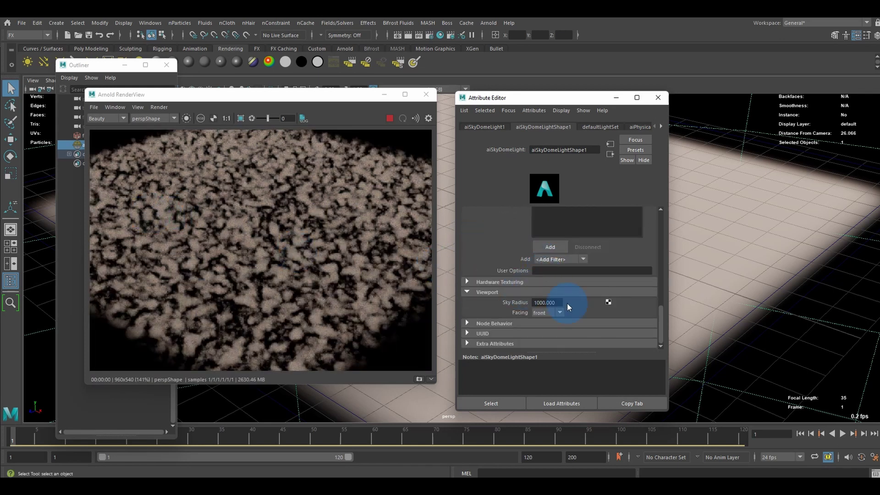
{"action": "left_click", "coordinate": [554, 302]}
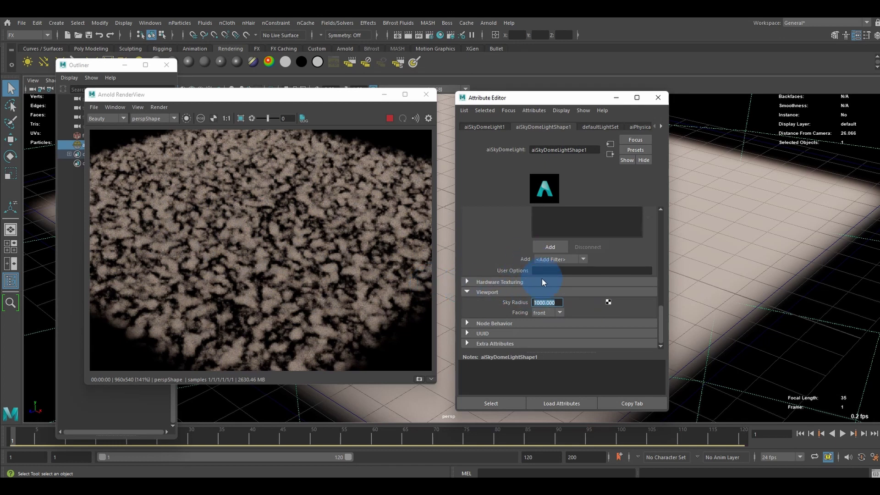
{"action": "type", "text": "0"}
{"action": "key", "text": "Return"}
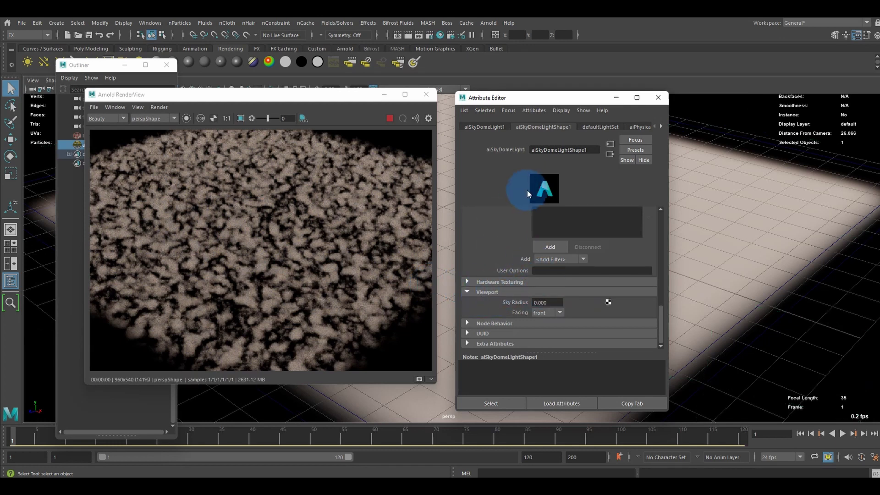
- Select the cloud fluid container again and show its fluidShape2 attributes
{"action": "scroll", "coordinate": [562, 232], "scroll_direction": "up", "scroll_amount": 5}
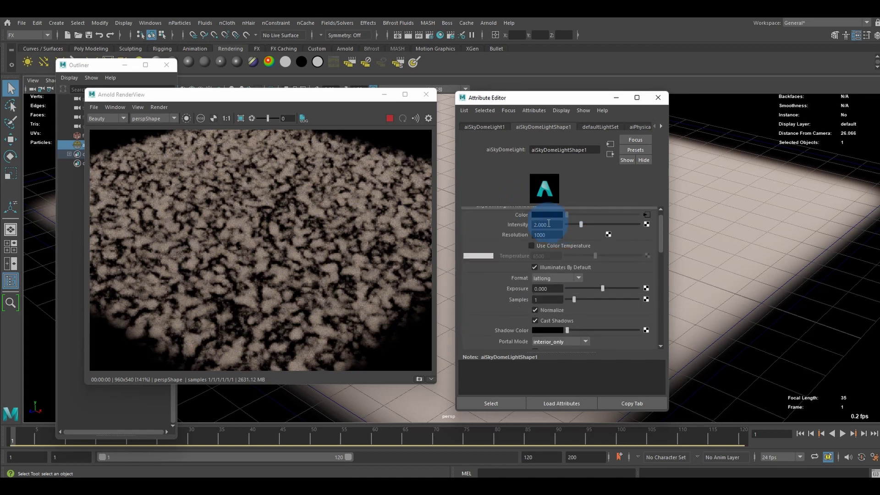
{"action": "left_click", "coordinate": [210, 205]}
{"action": "left_click", "coordinate": [73, 227]}
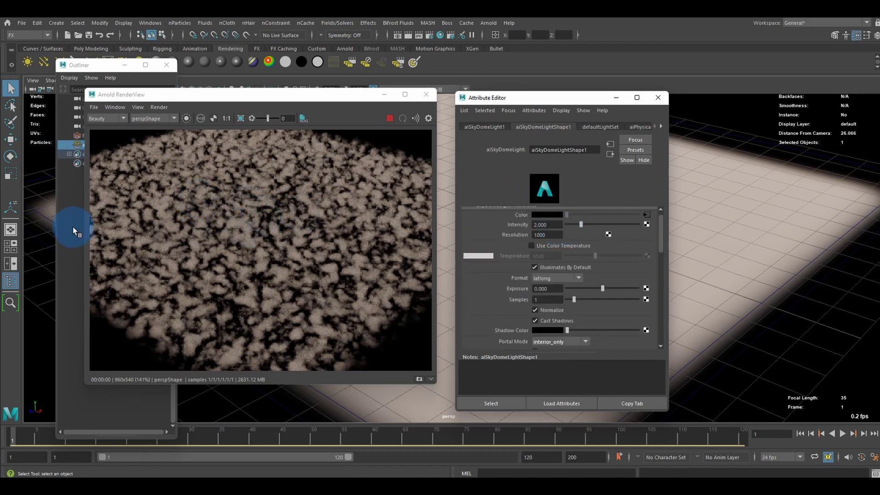
{"action": "left_click", "coordinate": [94, 136]}
{"action": "left_click", "coordinate": [327, 136]}
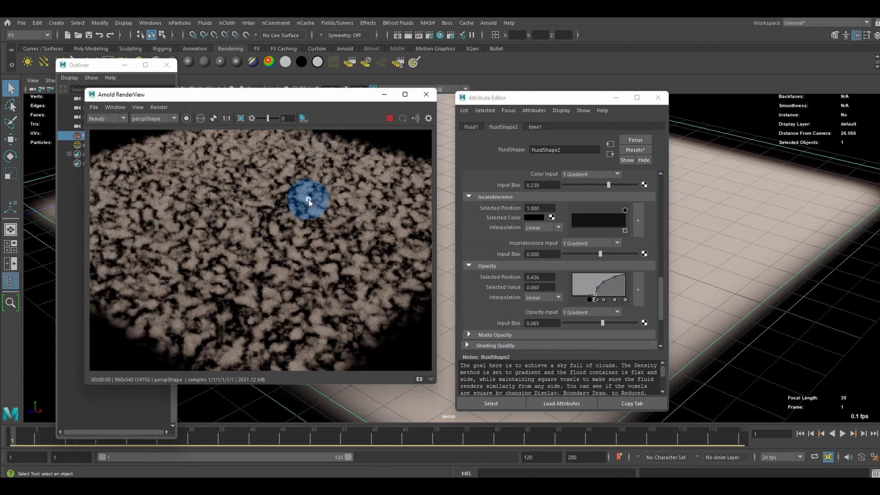
{"action": "left_click", "coordinate": [513, 128]}
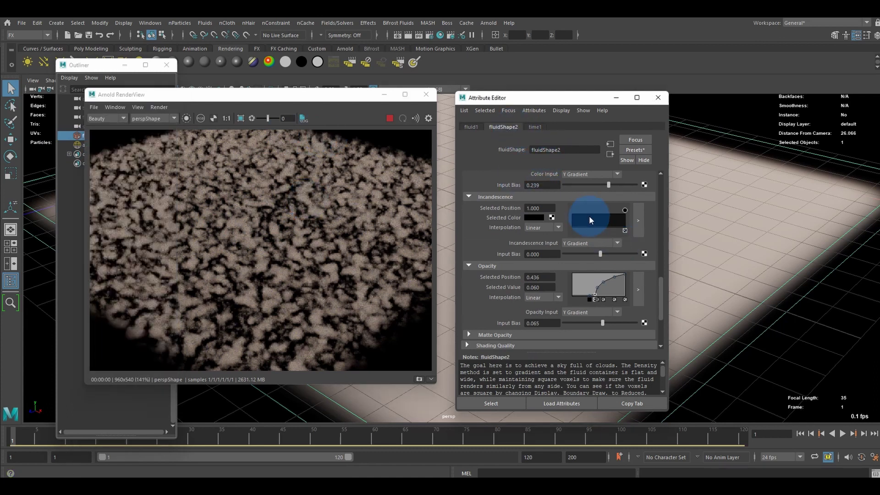
- Change the Color gradient marker at position 0.550 to a pale blue with hue 196.15, saturation about 0.103 and value 0.930
{"action": "scroll", "coordinate": [587, 222], "scroll_direction": "down", "scroll_amount": 1}
{"action": "scroll", "coordinate": [581, 229], "scroll_direction": "up", "scroll_amount": 8}
{"action": "scroll", "coordinate": [568, 232], "scroll_direction": "down", "scroll_amount": 2}
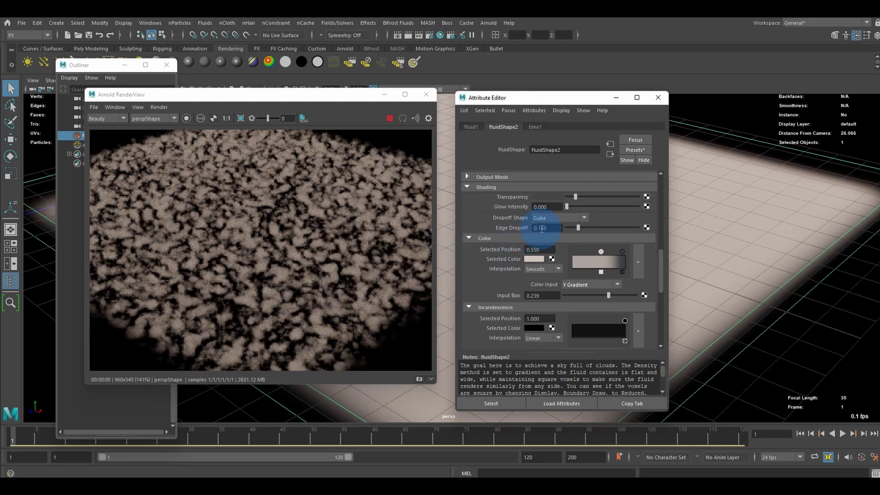
{"action": "left_click", "coordinate": [536, 258]}
{"action": "left_click", "coordinate": [532, 259]}
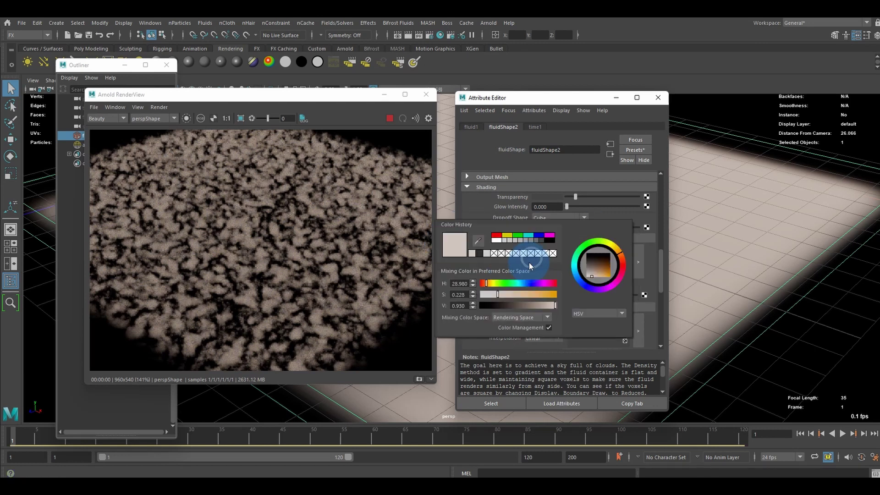
{"action": "left_click_drag", "start_coordinate": [493, 295], "coordinate": [469, 294]}
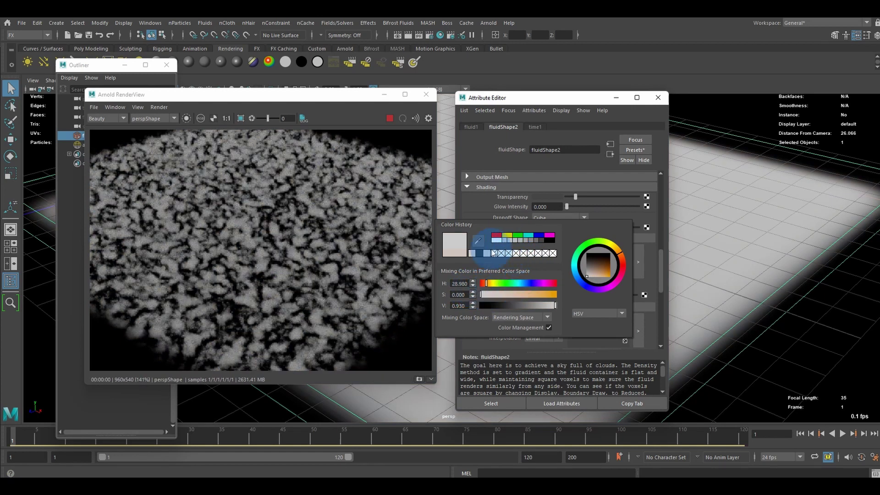
{"action": "left_click", "coordinate": [521, 284]}
{"action": "left_click", "coordinate": [489, 295]}
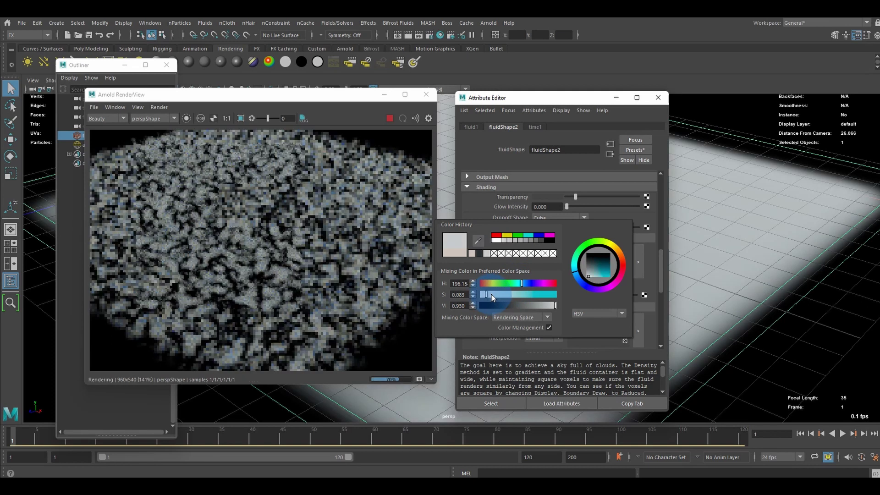
{"action": "left_click_drag", "start_coordinate": [492, 294], "coordinate": [490, 294]}
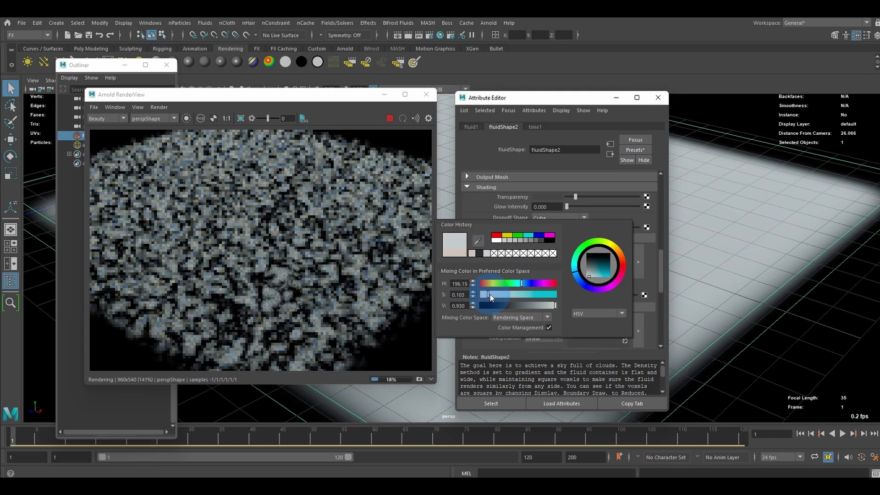
- Lower the fluid's Transparency slightly in its Shading attributes and check the clouds in the render
{"action": "scroll", "coordinate": [545, 257], "scroll_direction": "down", "scroll_amount": 2}
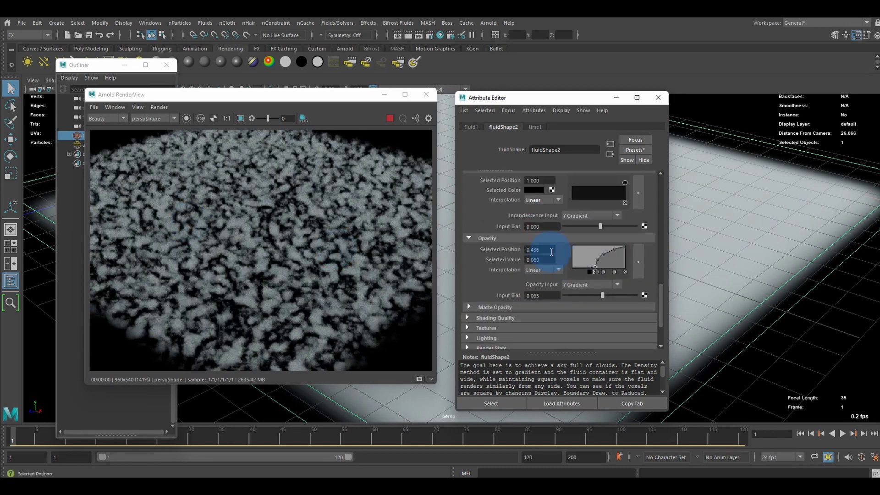
{"action": "scroll", "coordinate": [546, 256], "scroll_direction": "up", "scroll_amount": 2}
{"action": "scroll", "coordinate": [549, 254], "scroll_direction": "up", "scroll_amount": 1}
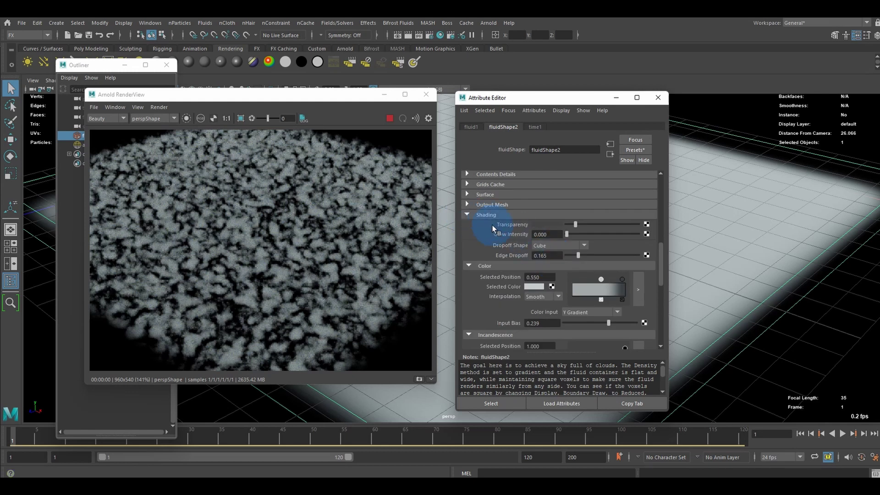
{"action": "left_click_drag", "start_coordinate": [575, 225], "coordinate": [574, 224]}
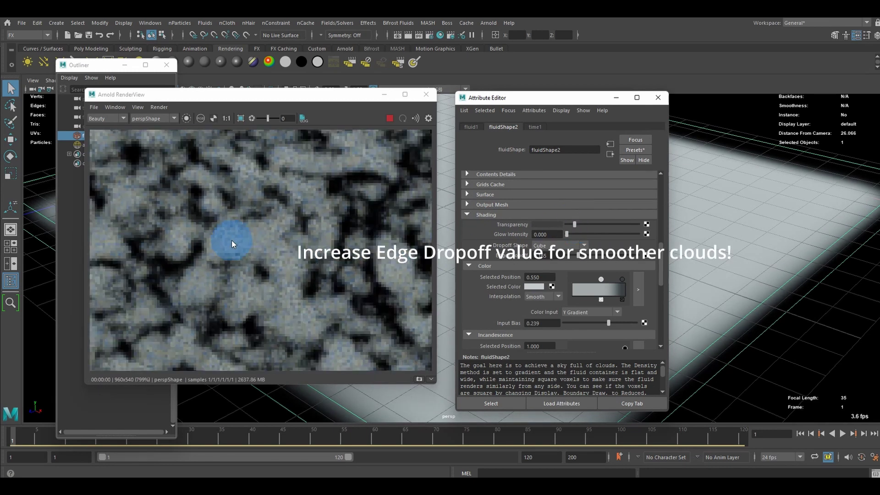
{"action": "scroll", "coordinate": [587, 259], "scroll_direction": "down", "scroll_amount": 3}
- Expand the fluid's Textures attributes and inspect the cloud pattern closer in the Arnold RenderView
{"action": "scroll", "coordinate": [580, 258], "scroll_direction": "down", "scroll_amount": 3}
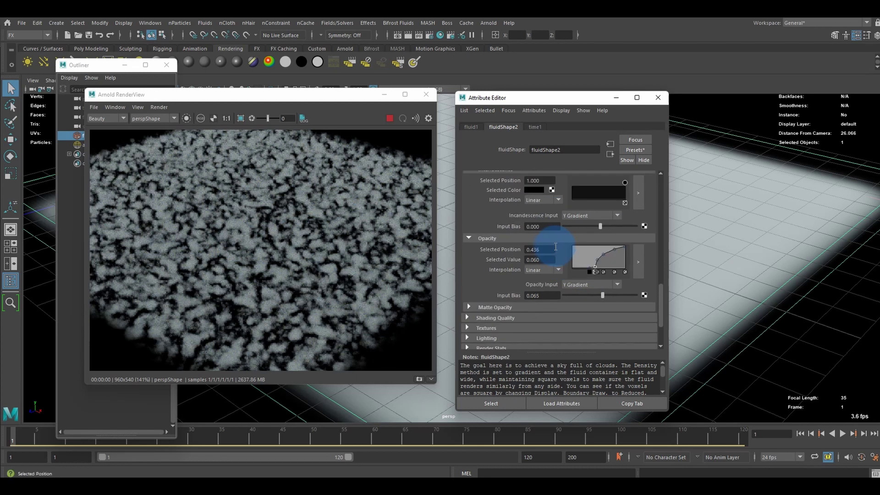
{"action": "scroll", "coordinate": [562, 250], "scroll_direction": "up", "scroll_amount": 3}
{"action": "scroll", "coordinate": [595, 260], "scroll_direction": "down", "scroll_amount": 5}
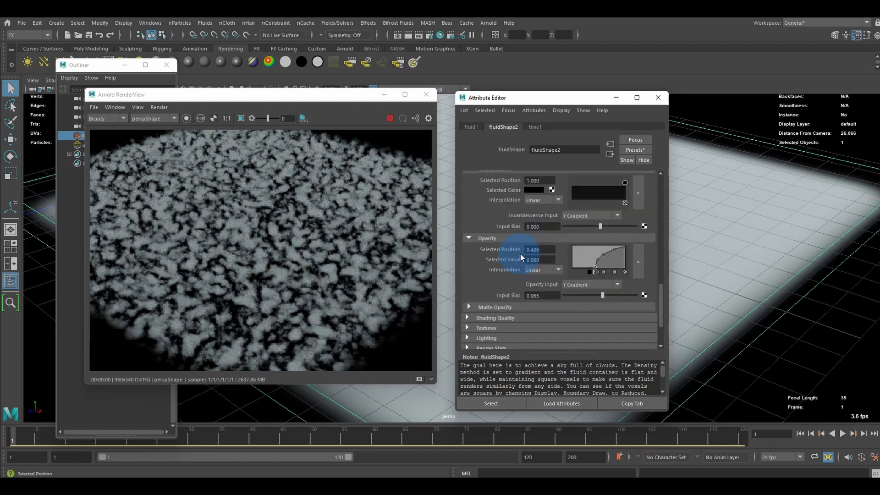
{"action": "scroll", "coordinate": [513, 245], "scroll_direction": "up", "scroll_amount": 8}
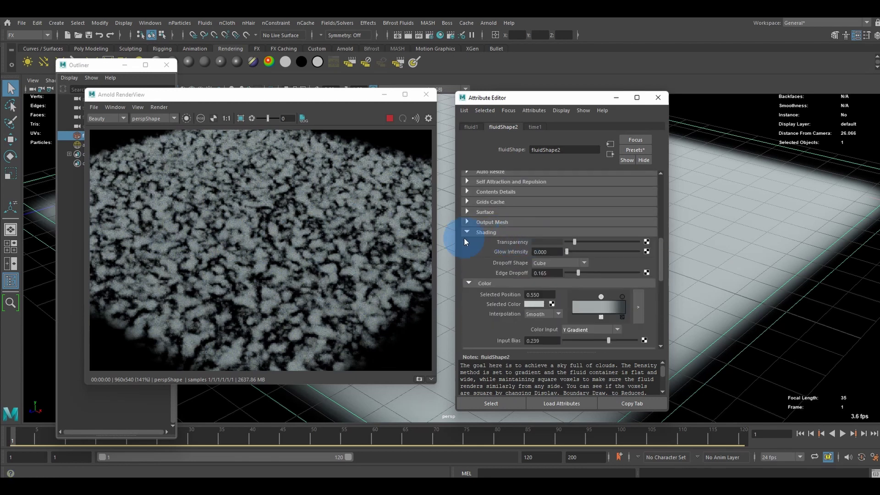
{"action": "scroll", "coordinate": [464, 242], "scroll_direction": "down", "scroll_amount": 8}
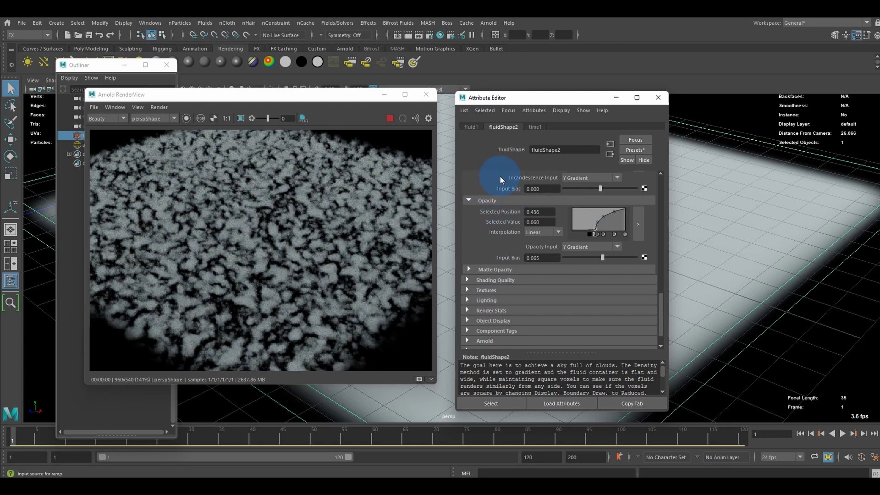
{"action": "scroll", "coordinate": [500, 176], "scroll_direction": "down", "scroll_amount": 2}
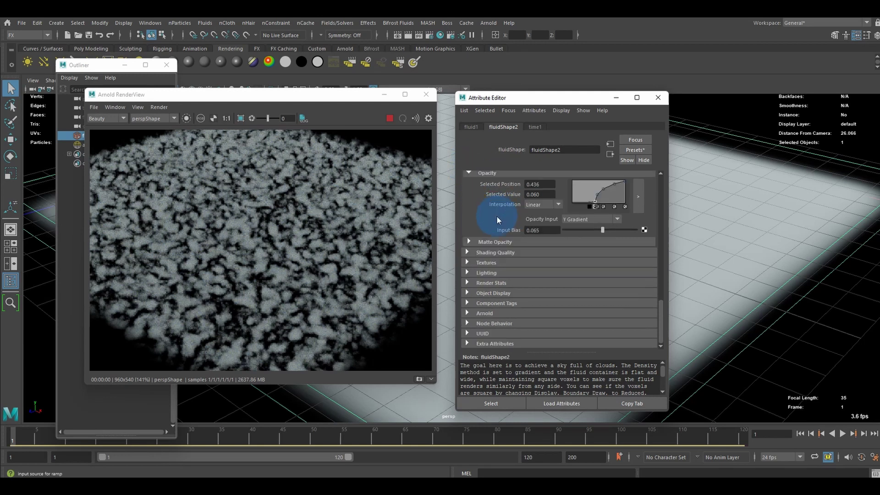
{"action": "left_click", "coordinate": [486, 262]}
{"action": "scroll", "coordinate": [500, 252], "scroll_direction": "down", "scroll_amount": 1}
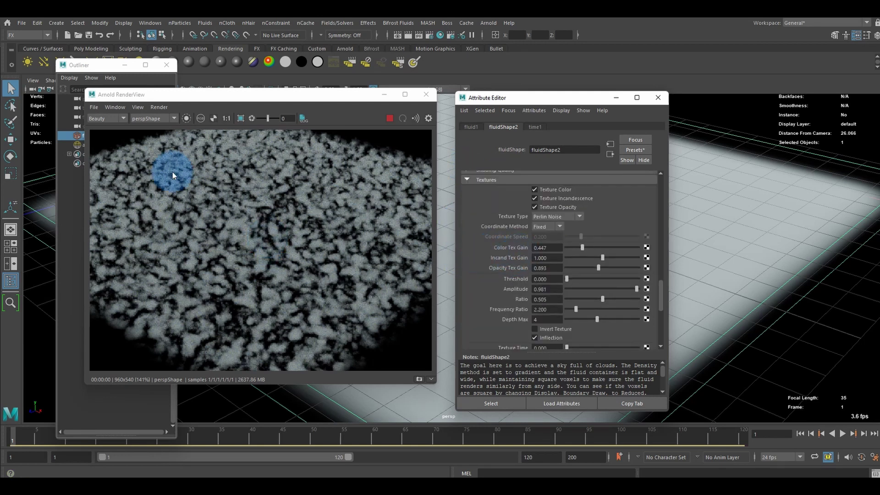
{"action": "left_click_drag", "start_coordinate": [172, 172], "coordinate": [218, 202]}
{"action": "scroll", "coordinate": [316, 277], "scroll_direction": "up", "scroll_amount": 2}
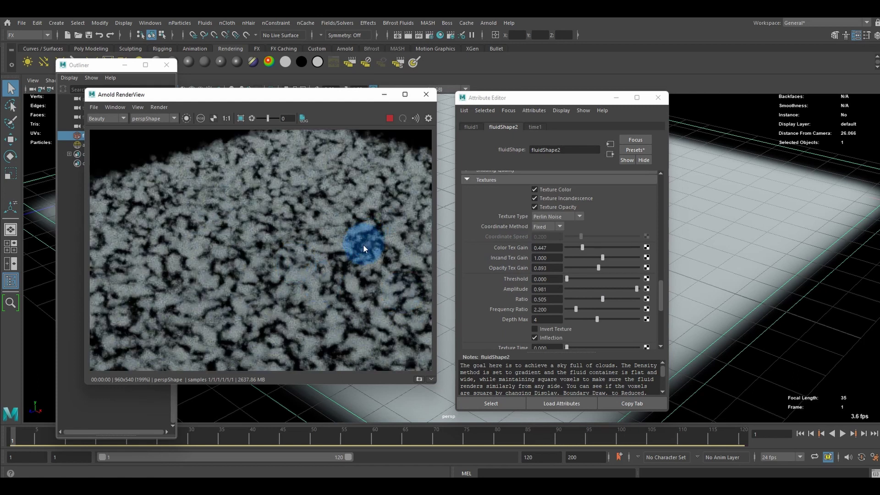
{"action": "scroll", "coordinate": [362, 245], "scroll_direction": "down", "scroll_amount": 2}
{"action": "scroll", "coordinate": [527, 220], "scroll_direction": "up", "scroll_amount": 1}
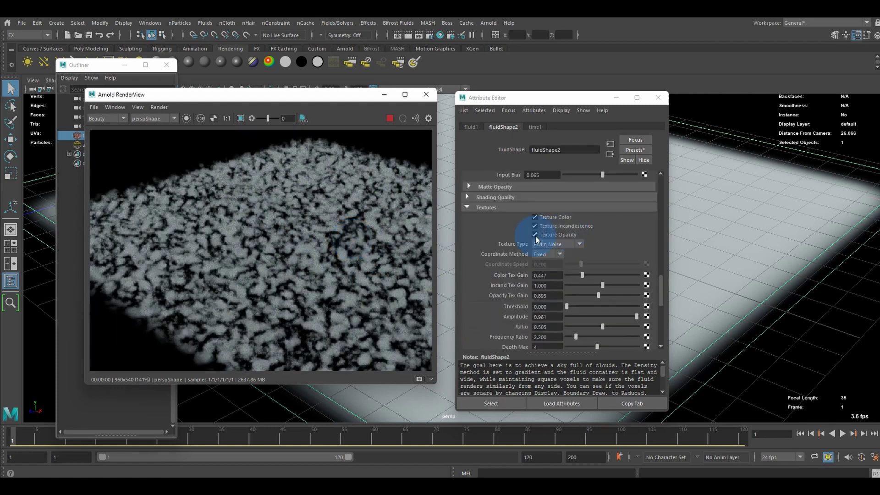
- Review the fluid's Textures attributes and look through the available Texture Type options
{"action": "scroll", "coordinate": [533, 238], "scroll_direction": "down", "scroll_amount": 1}
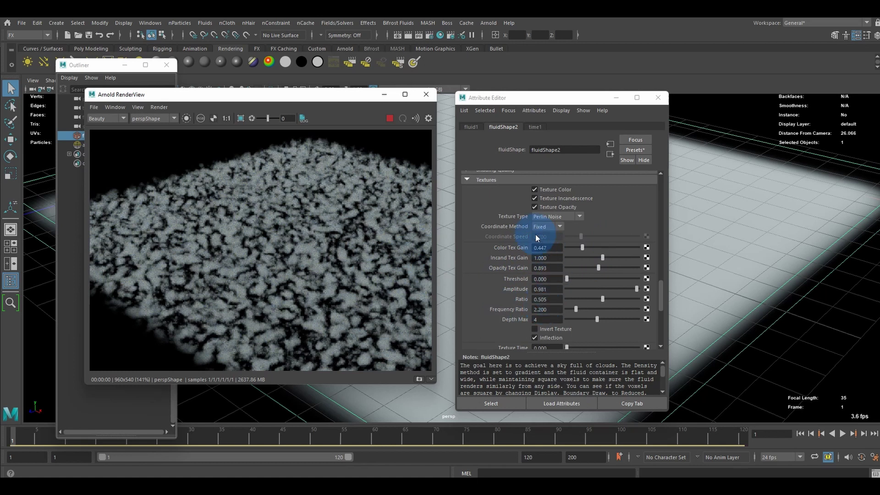
{"action": "scroll", "coordinate": [378, 252], "scroll_direction": "down", "scroll_amount": 2}
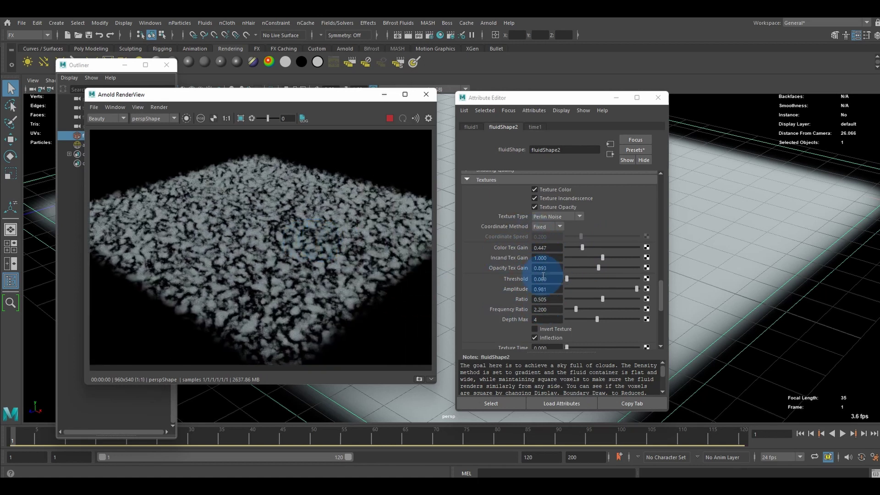
{"action": "scroll", "coordinate": [546, 268], "scroll_direction": "down", "scroll_amount": 1}
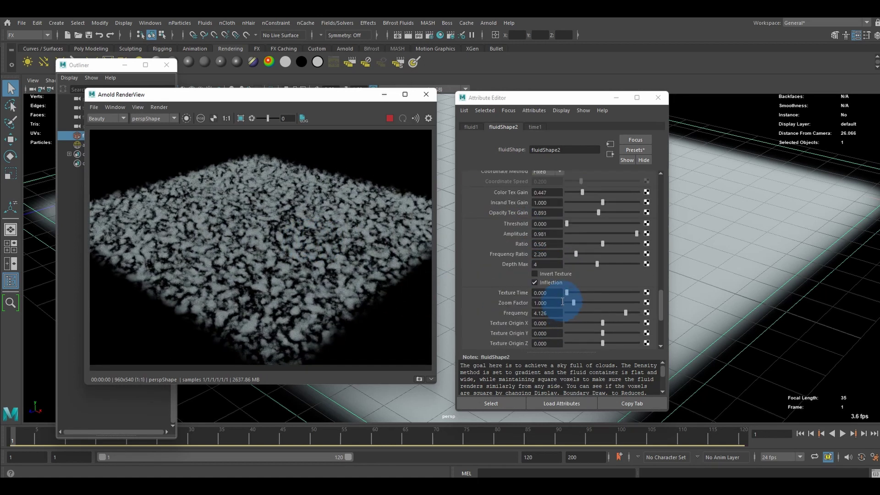
{"action": "scroll", "coordinate": [573, 256], "scroll_direction": "up", "scroll_amount": 1}
{"action": "left_click", "coordinate": [546, 247]}
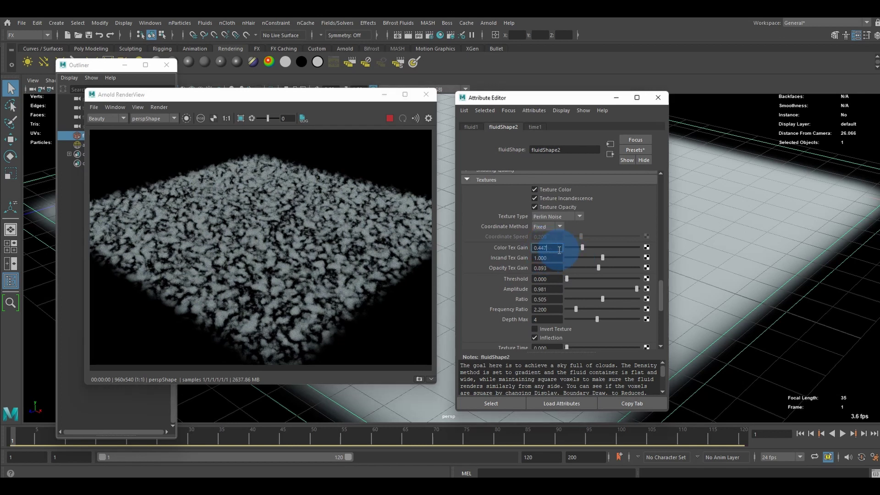
{"action": "left_click", "coordinate": [556, 218]}
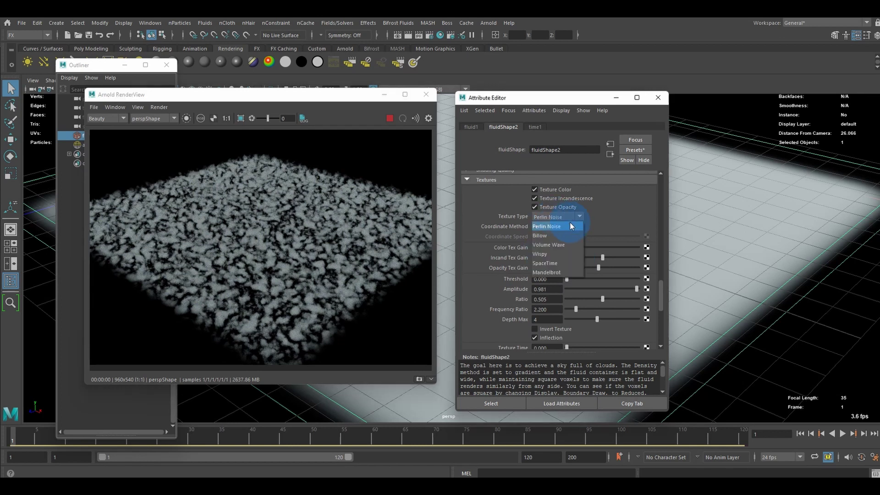
{"action": "left_click", "coordinate": [573, 218]}
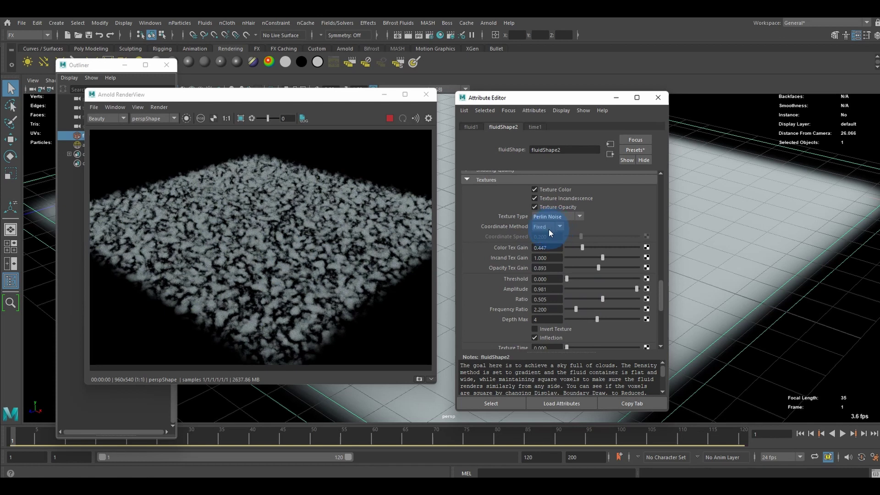
- Examine the texture gain, noise and placement attributes and compare them with the cloud pattern in the render
{"action": "scroll", "coordinate": [548, 229], "scroll_direction": "down", "scroll_amount": 1}
{"action": "left_click", "coordinate": [547, 216]}
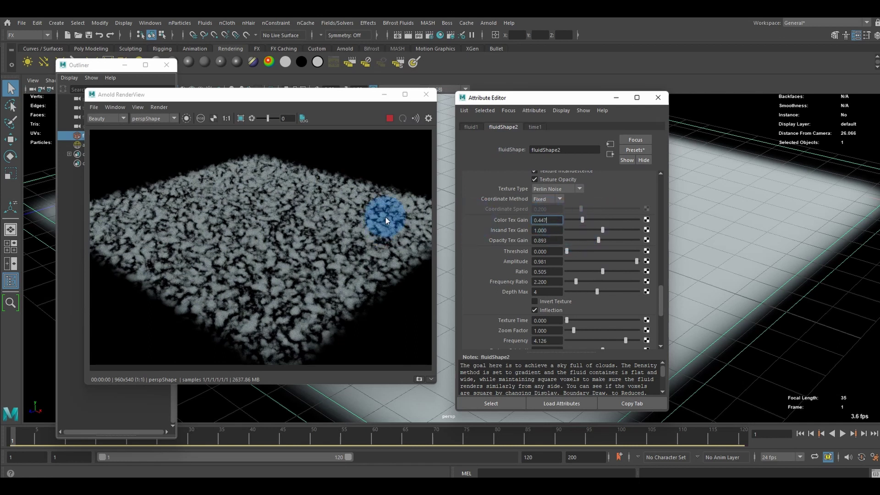
{"action": "left_click", "coordinate": [559, 226]}
{"action": "double_click", "coordinate": [547, 233]}
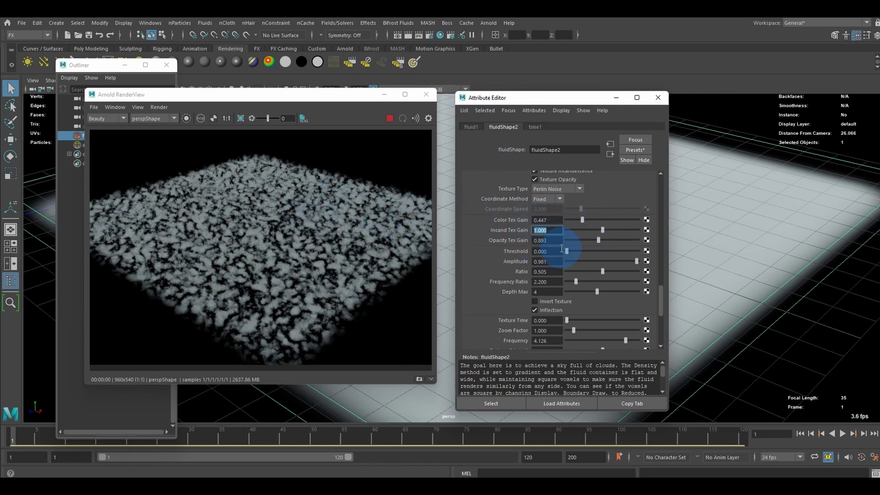
{"action": "scroll", "coordinate": [564, 280], "scroll_direction": "down", "scroll_amount": 1}
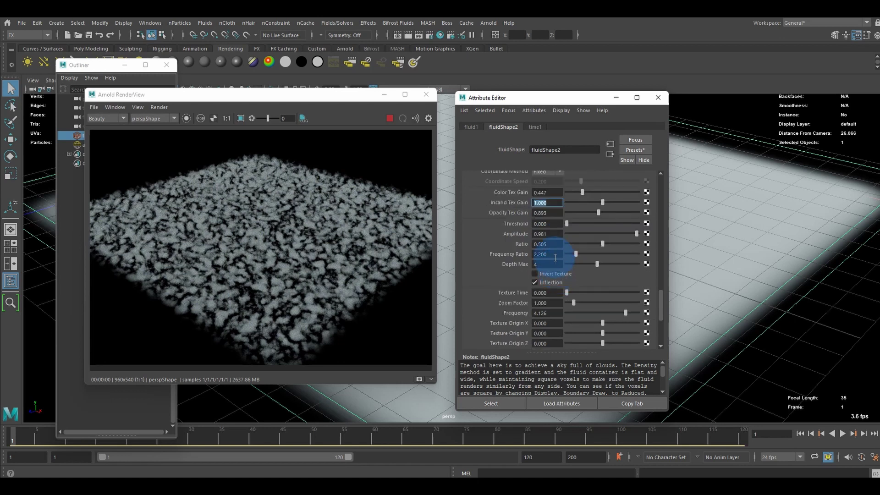
{"action": "scroll", "coordinate": [552, 220], "scroll_direction": "up", "scroll_amount": 1}
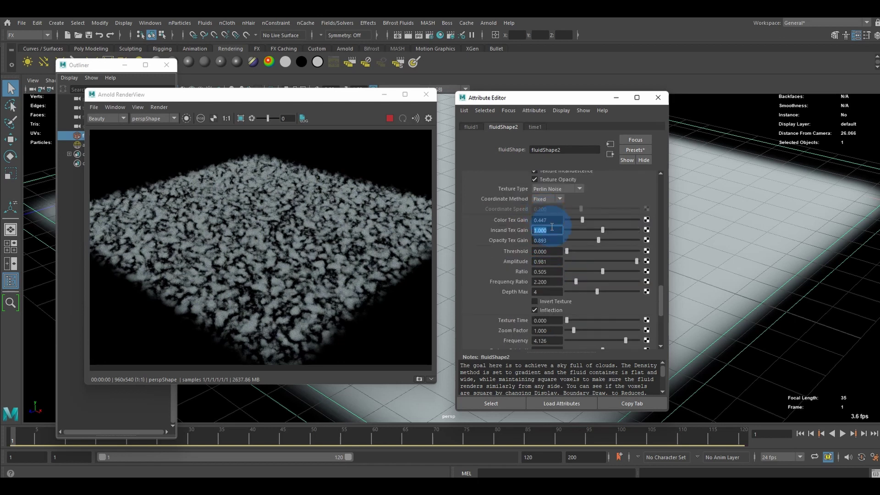
{"action": "scroll", "coordinate": [551, 226], "scroll_direction": "down", "scroll_amount": 4}
{"action": "scroll", "coordinate": [255, 237], "scroll_direction": "up", "scroll_amount": 2}
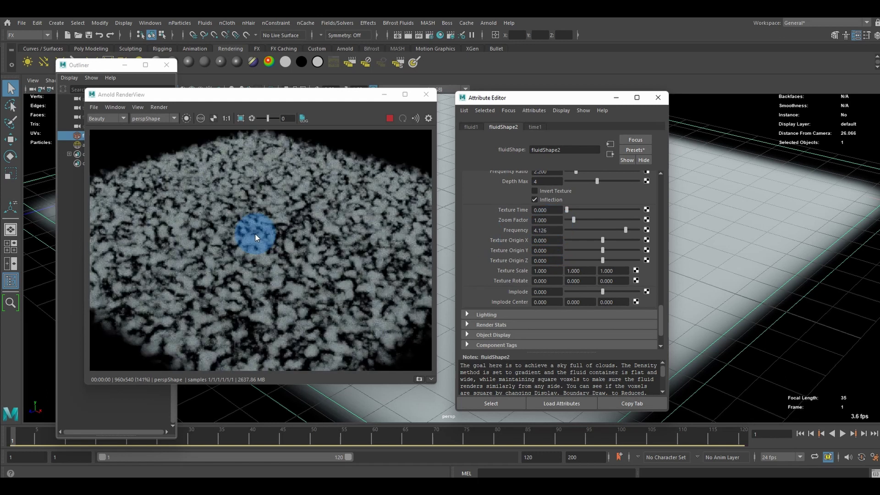
{"action": "scroll", "coordinate": [256, 237], "scroll_direction": "up", "scroll_amount": 1}
{"action": "scroll", "coordinate": [301, 234], "scroll_direction": "down", "scroll_amount": 3}
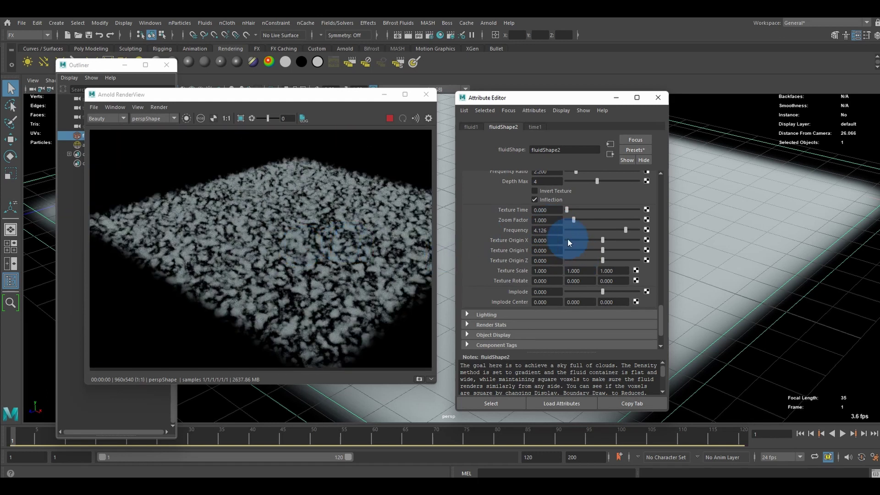
- Lower the texture Frequency to about 0.909 and inspect the larger clouds in the Arnold render
{"action": "left_click_drag", "start_coordinate": [619, 229], "coordinate": [579, 227]}
{"action": "left_click", "coordinate": [265, 191]}
{"action": "scroll", "coordinate": [297, 234], "scroll_direction": "up", "scroll_amount": 3}
{"action": "left_click_drag", "start_coordinate": [348, 262], "coordinate": [343, 237]}
{"action": "scroll", "coordinate": [256, 243], "scroll_direction": "up", "scroll_amount": 2}
{"action": "left_click_drag", "start_coordinate": [256, 243], "coordinate": [287, 235]}
{"action": "scroll", "coordinate": [287, 242], "scroll_direction": "down", "scroll_amount": 6}
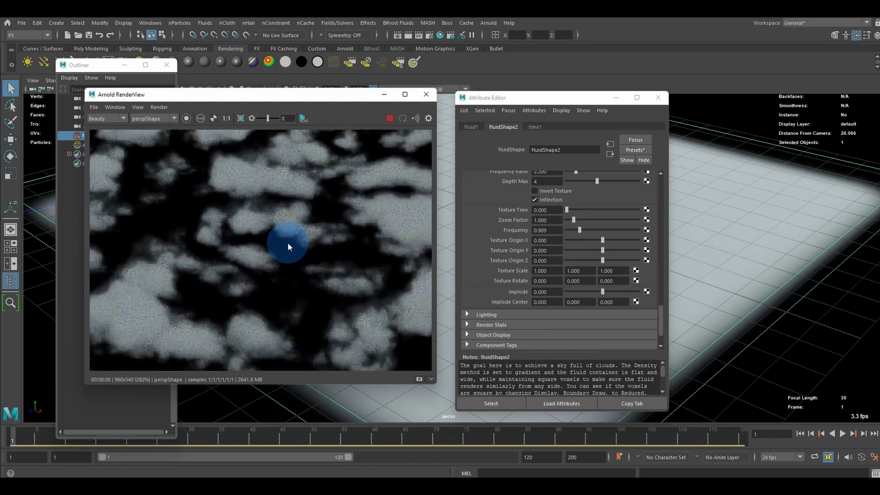
{"action": "scroll", "coordinate": [287, 240], "scroll_direction": "up", "scroll_amount": 1}
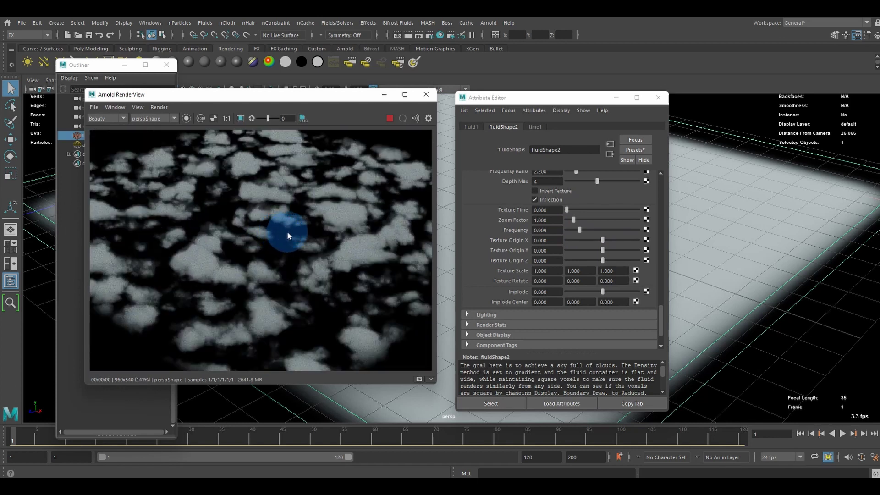
- Inspect the cloud shapes up close and raise the texture Amplitude to 1.000
{"action": "scroll", "coordinate": [573, 241], "scroll_direction": "up", "scroll_amount": 4}
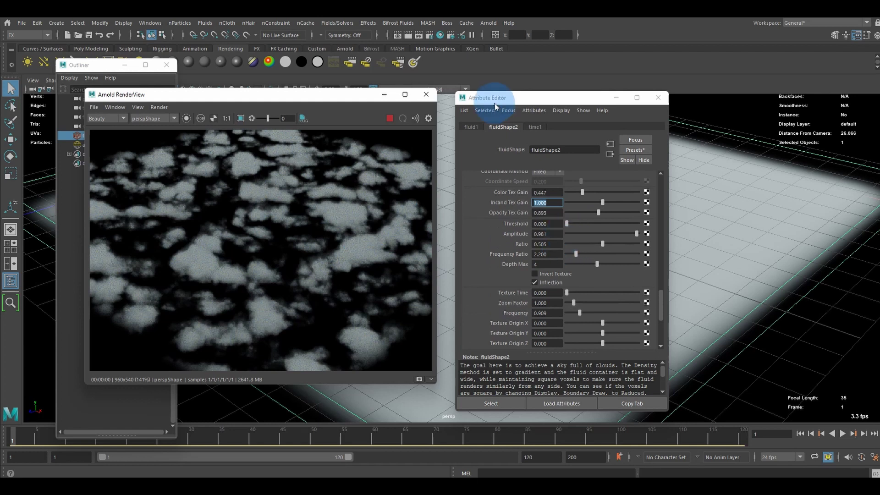
{"action": "left_click", "coordinate": [549, 230]}
{"action": "scroll", "coordinate": [554, 236], "scroll_direction": "down", "scroll_amount": 4}
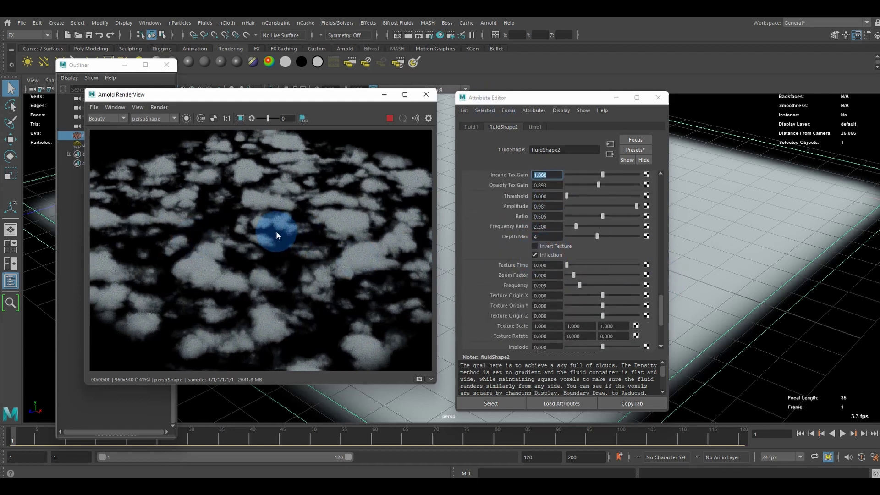
{"action": "scroll", "coordinate": [270, 235], "scroll_direction": "up", "scroll_amount": 2}
{"action": "left_click_drag", "start_coordinate": [206, 279], "coordinate": [425, 250]}
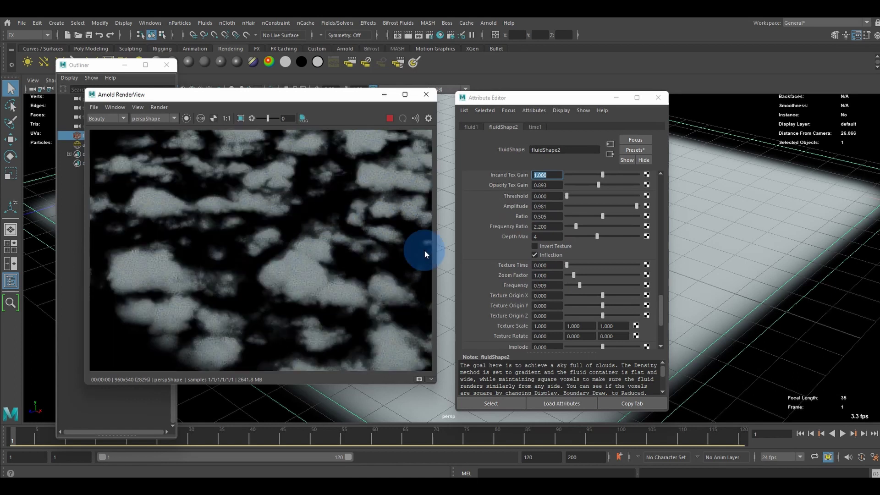
{"action": "scroll", "coordinate": [554, 254], "scroll_direction": "up", "scroll_amount": 2}
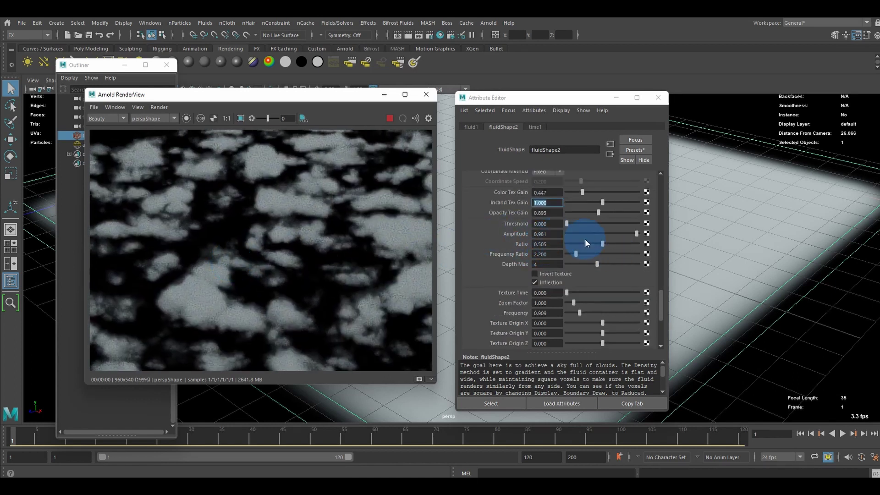
{"action": "mouse_move", "coordinate": [623, 235]}
{"action": "left_mouse_down"}
{"action": "mouse_move", "coordinate": [601, 233]}
{"action": "mouse_move", "coordinate": [630, 232]}
{"action": "mouse_move", "coordinate": [576, 233]}
{"action": "mouse_move", "coordinate": [639, 235]}
{"action": "left_mouse_up"}
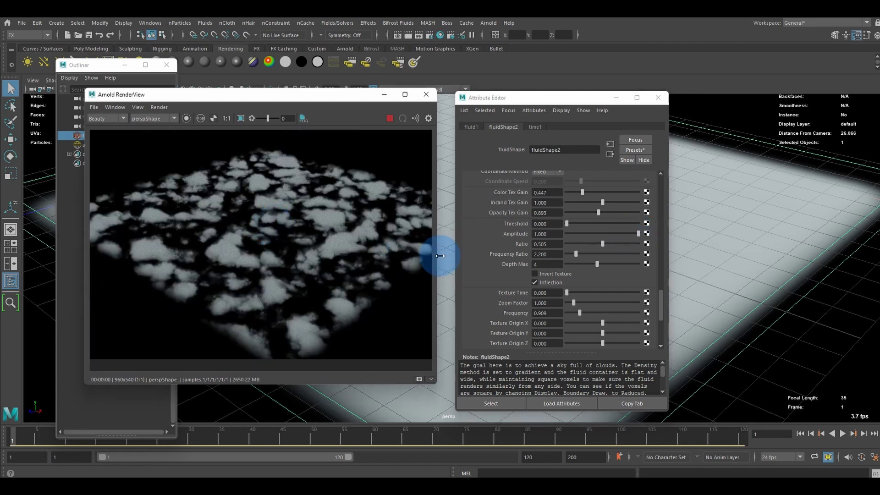
- Try lowering the texture Ratio to about 0.201 and inspect the cloud edges in the render
{"action": "left_click_drag", "start_coordinate": [602, 243], "coordinate": [580, 243]}
{"action": "scroll", "coordinate": [232, 224], "scroll_direction": "up", "scroll_amount": 1}
{"action": "middle_click_drag", "start_coordinate": [206, 264], "coordinate": [254, 259]}
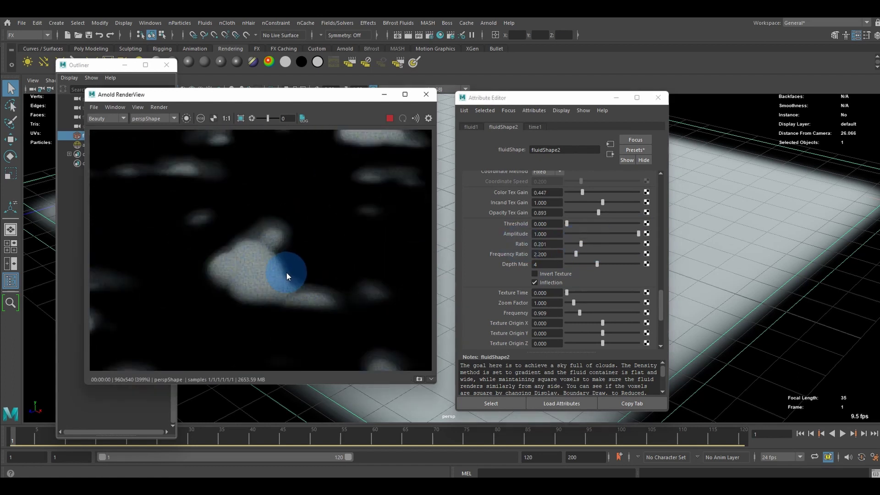
{"action": "scroll", "coordinate": [273, 268], "scroll_direction": "down", "scroll_amount": 1}
{"action": "middle_click_drag", "start_coordinate": [343, 270], "coordinate": [301, 264]}
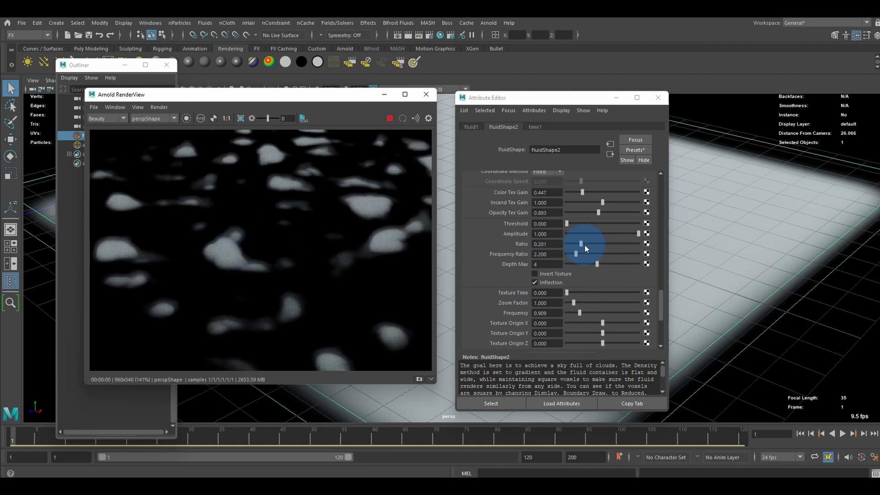
- Set the texture Ratio to about 0.506 and the Frequency Ratio to about 3.338, checking the cloud detail
{"action": "mouse_move", "coordinate": [584, 245]}
{"action": "left_mouse_down"}
{"action": "mouse_move", "coordinate": [610, 244]}
{"action": "mouse_move", "coordinate": [576, 253]}
{"action": "mouse_move", "coordinate": [584, 253]}
{"action": "left_mouse_up"}
{"action": "left_click", "coordinate": [191, 288]}
{"action": "left_click_drag", "start_coordinate": [361, 242], "coordinate": [296, 253]}
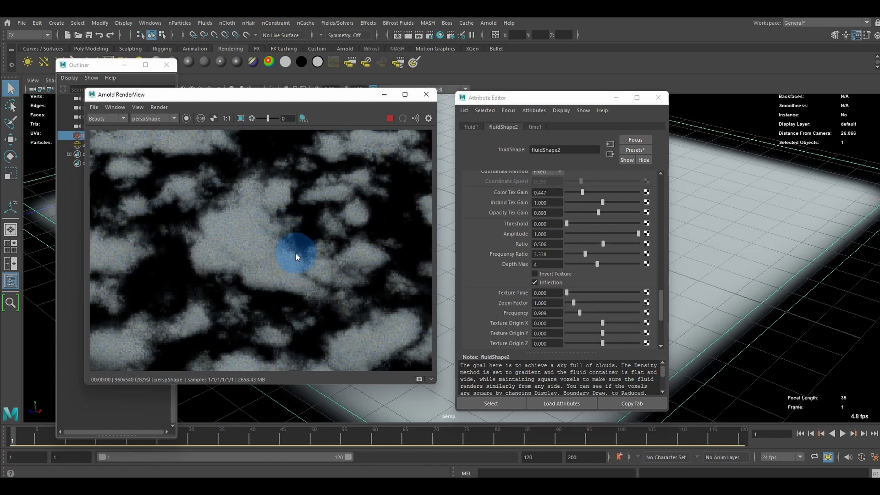
- Try a Frequency Ratio of about 3.981 and inspect the finer cloud detail in the render
{"action": "mouse_move", "coordinate": [585, 254]}
{"action": "left_mouse_down"}
{"action": "mouse_move", "coordinate": [603, 253]}
{"action": "mouse_move", "coordinate": [590, 253]}
{"action": "left_mouse_up"}
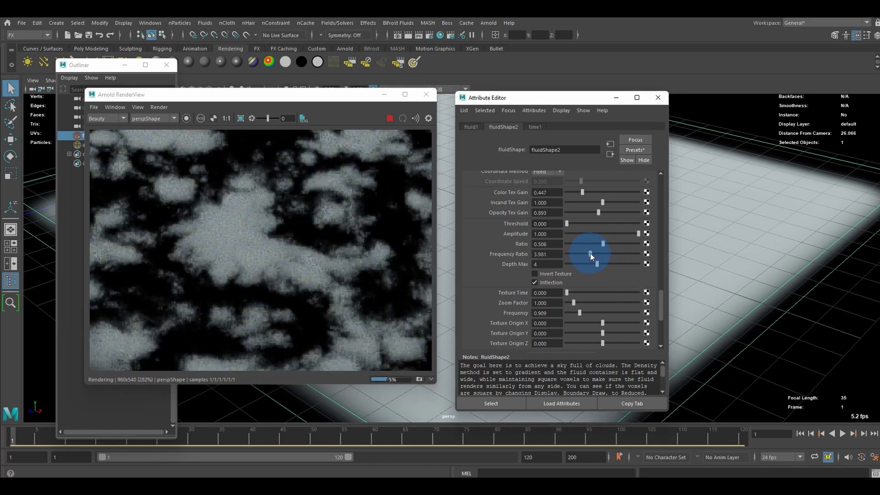
{"action": "scroll", "coordinate": [328, 253], "scroll_direction": "down", "scroll_amount": 2}
{"action": "scroll", "coordinate": [328, 254], "scroll_direction": "down", "scroll_amount": 1}
{"action": "left_click_drag", "start_coordinate": [328, 254], "coordinate": [273, 265]}
{"action": "scroll", "coordinate": [273, 265], "scroll_direction": "up", "scroll_amount": 1}
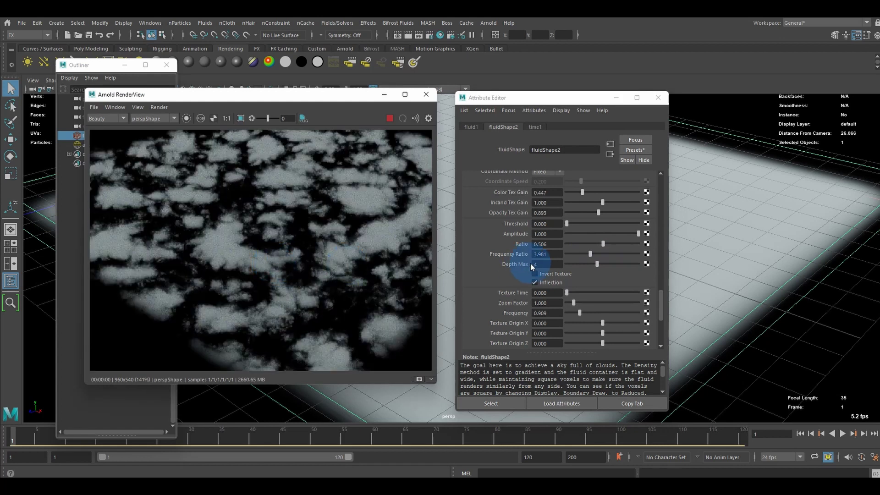
- Set the Frequency Ratio to 2.5 and leave Depth Max at 4, checking the clouds in the render
{"action": "left_click_drag", "start_coordinate": [587, 254], "coordinate": [580, 253]}
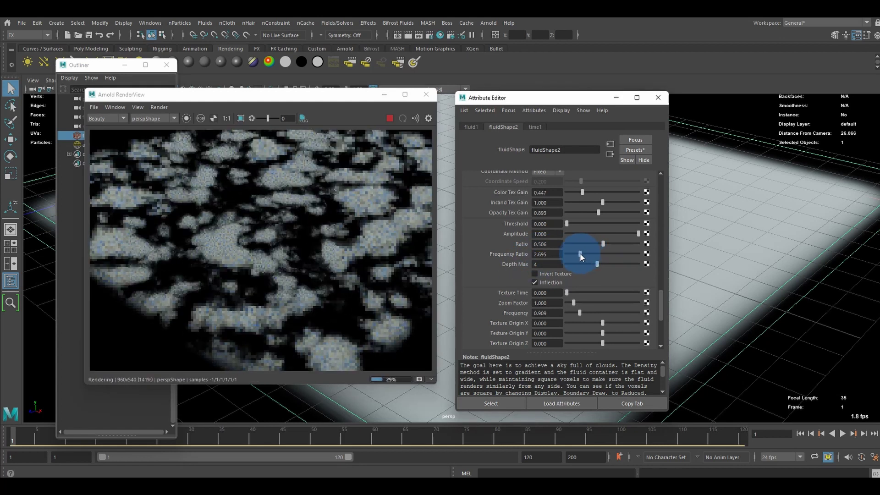
{"action": "double_click", "coordinate": [544, 254]}
{"action": "type", "text": "2.5"}
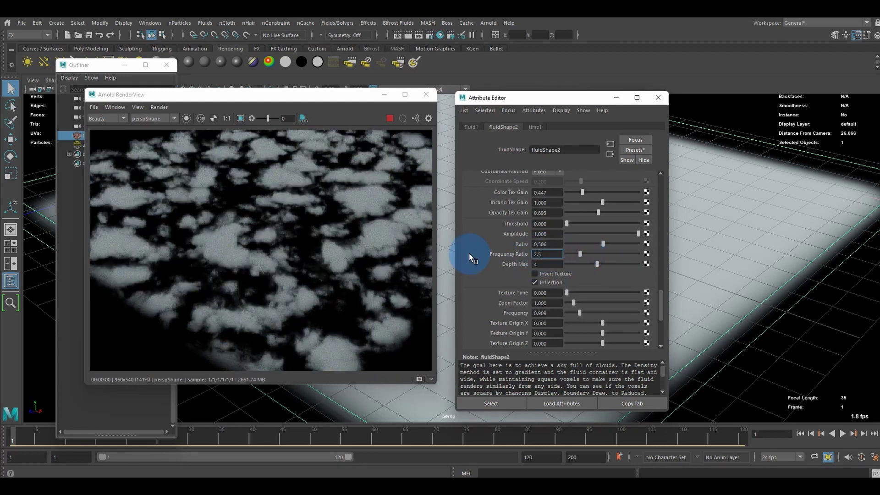
{"action": "key", "text": "Return"}
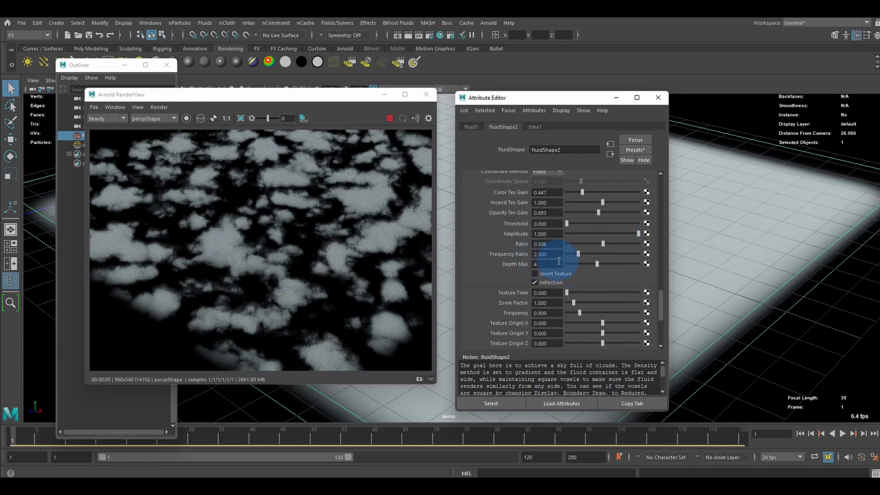
{"action": "mouse_move", "coordinate": [597, 264]}
{"action": "left_mouse_down"}
{"action": "mouse_move", "coordinate": [638, 263]}
{"action": "mouse_move", "coordinate": [586, 265]}
{"action": "mouse_move", "coordinate": [636, 266]}
{"action": "mouse_move", "coordinate": [600, 262]}
{"action": "left_mouse_up"}
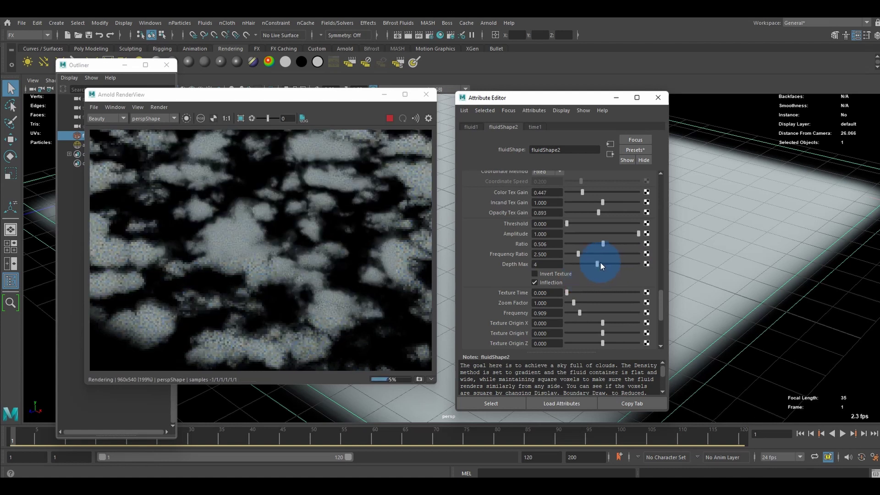
{"action": "scroll", "coordinate": [275, 254], "scroll_direction": "down", "scroll_amount": 3}
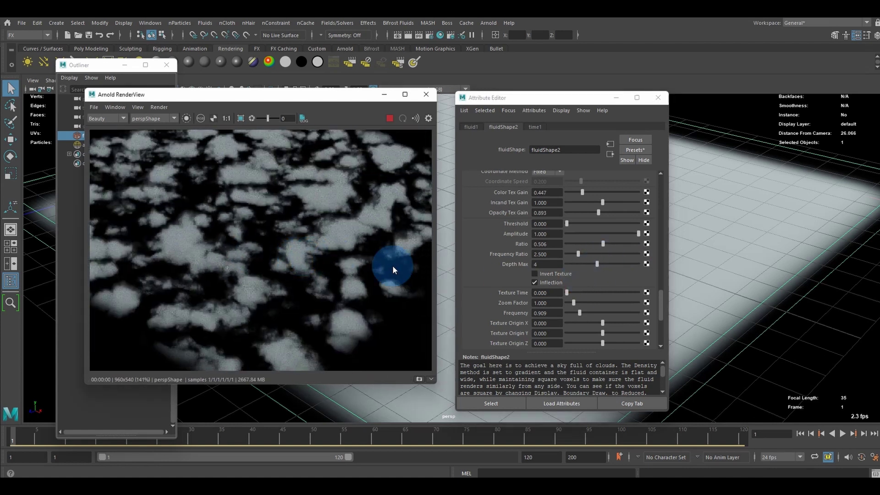
- Toggle Invert Texture on and off to compare the cloud patterns, ending with it enabled
{"action": "scroll", "coordinate": [578, 293], "scroll_direction": "down", "scroll_amount": 2}
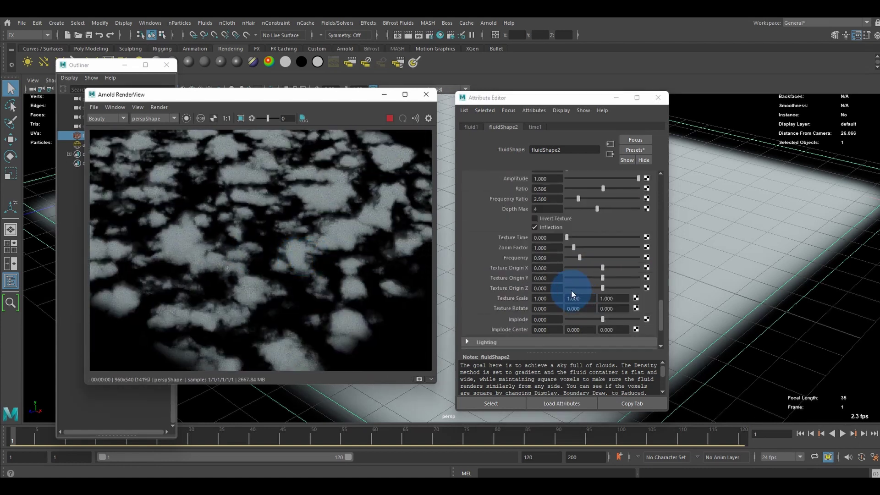
{"action": "left_click", "coordinate": [547, 218]}
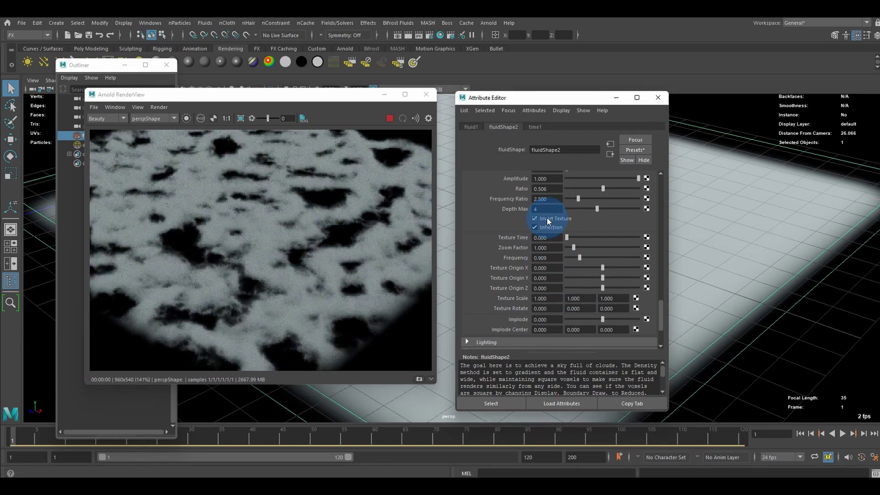
{"action": "left_click", "coordinate": [546, 218]}
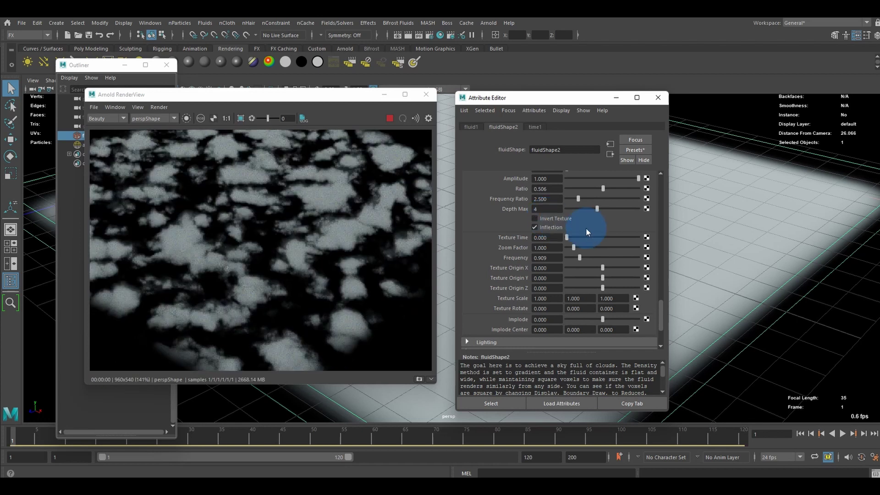
{"action": "left_click", "coordinate": [546, 218]}
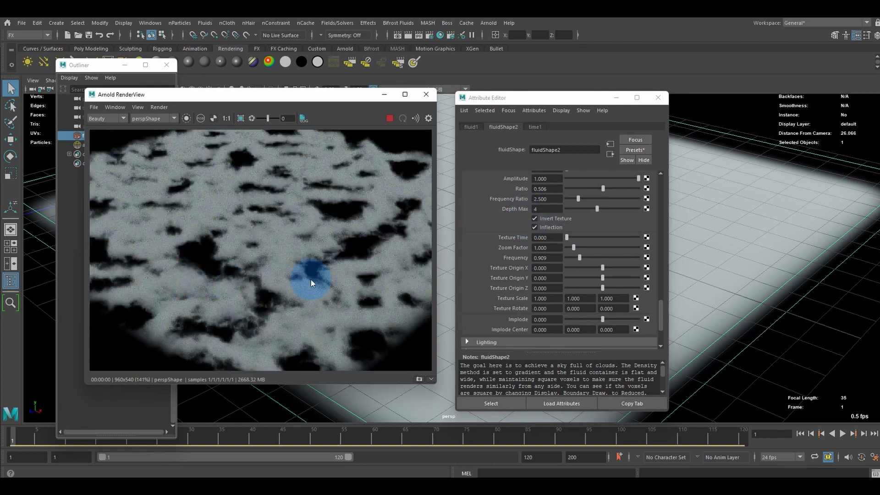
{"action": "left_click", "coordinate": [541, 219]}
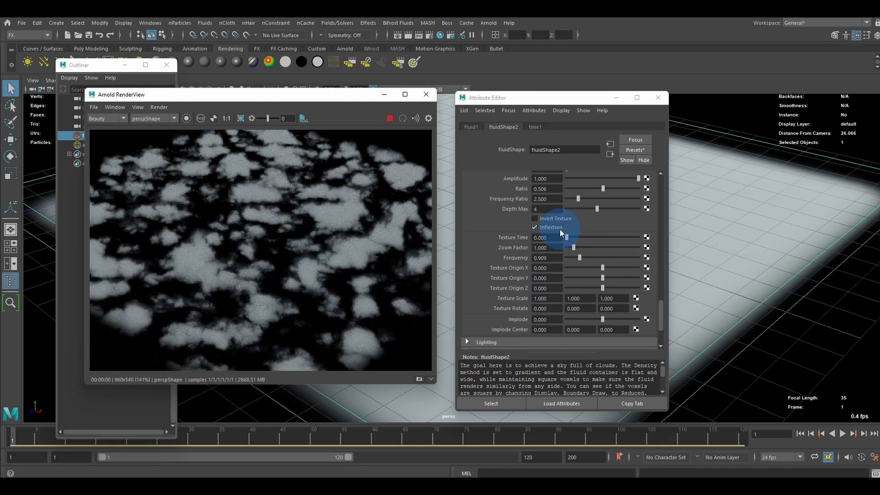
{"action": "left_click", "coordinate": [548, 217]}
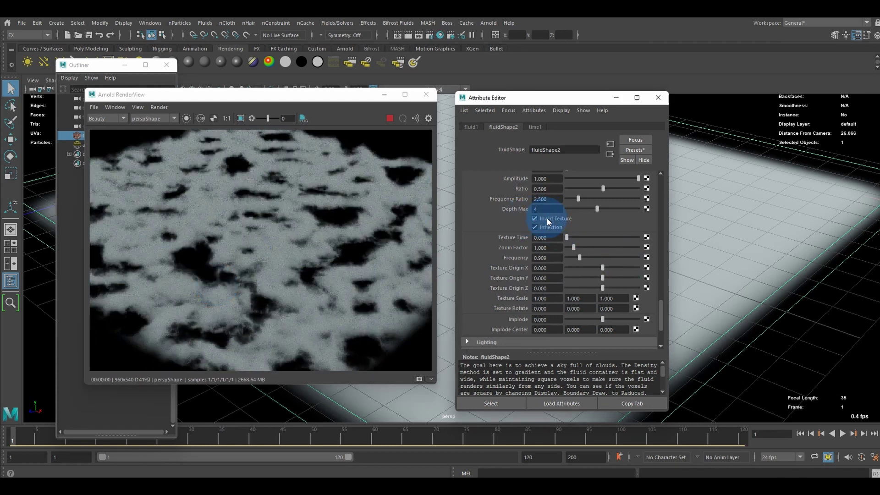
- Disable Invert Texture on the cloud fluid and inspect the whole cloud bank in the render
{"action": "left_click", "coordinate": [547, 218]}
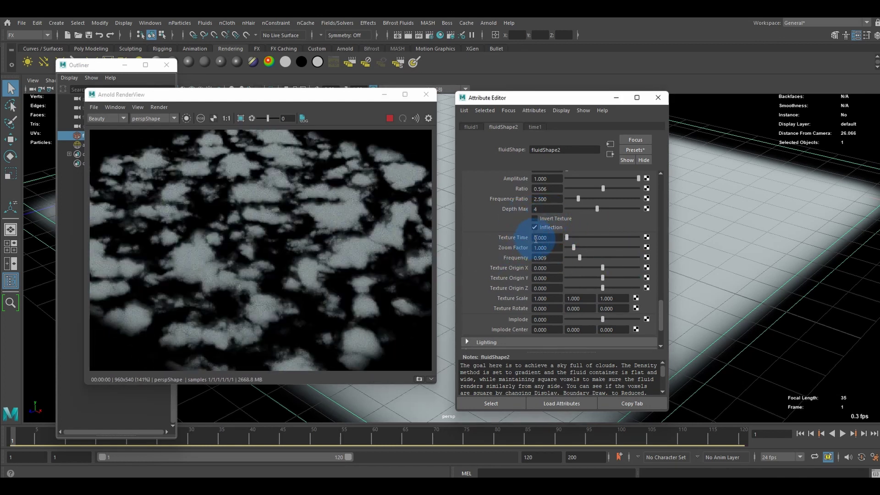
{"action": "left_click", "coordinate": [286, 242]}
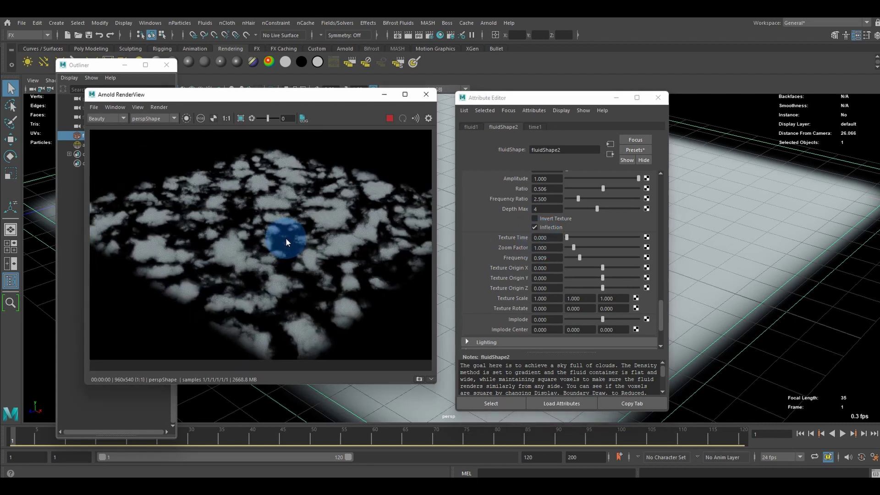
{"action": "left_click_drag", "start_coordinate": [286, 242], "coordinate": [204, 212]}
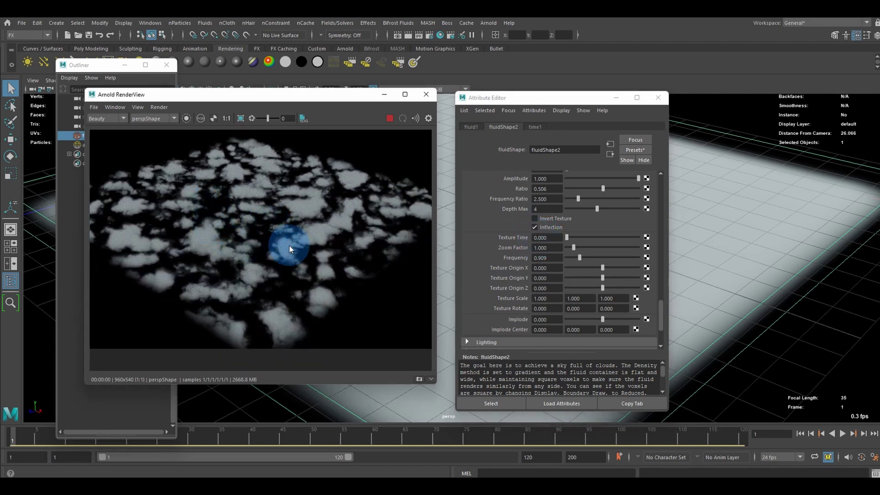
- Try different Texture Time values to see the cloud shapes evolve, then return it to 0
{"action": "scroll", "coordinate": [492, 245], "scroll_direction": "down", "scroll_amount": 3}
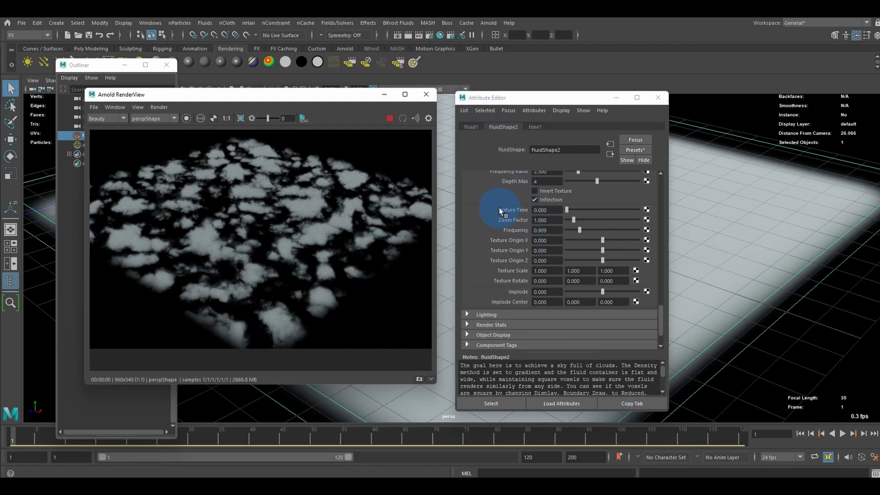
{"action": "double_click", "coordinate": [544, 210]}
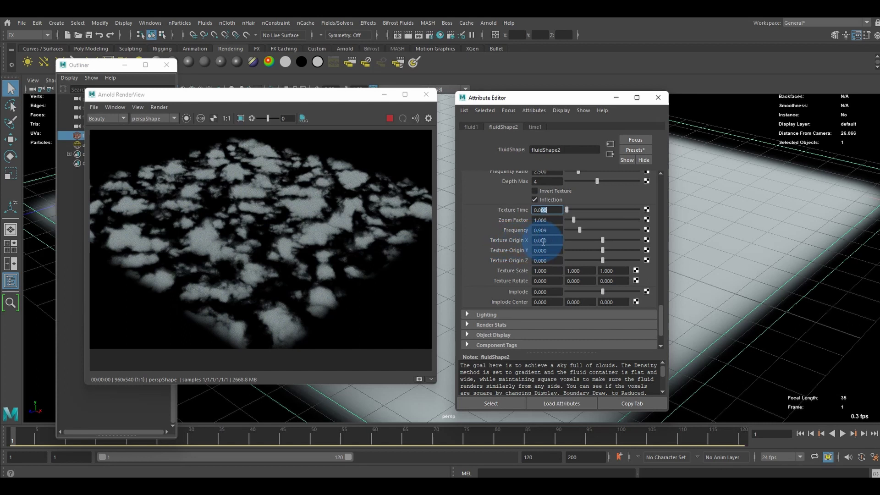
{"action": "left_click_drag", "start_coordinate": [566, 209], "coordinate": [521, 239]}
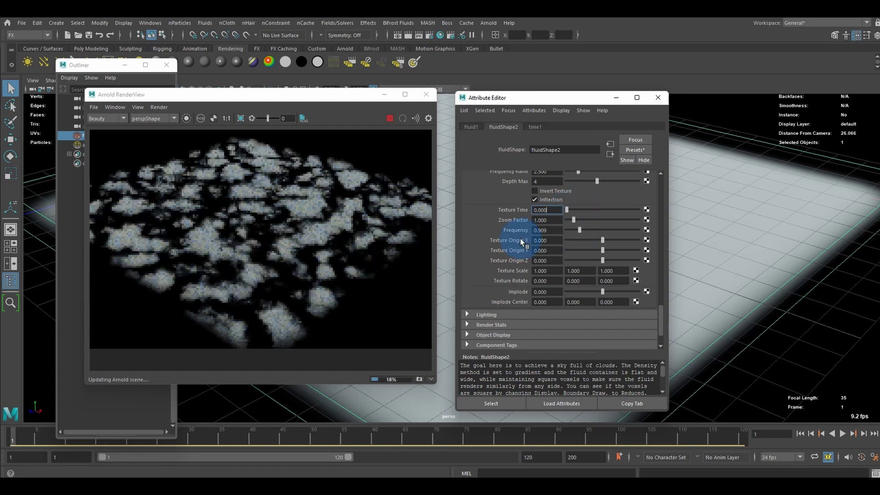
- Try a Texture Origin X of about 9.091 to shift the clouds, then reset it to 0
{"action": "left_click_drag", "start_coordinate": [581, 243], "coordinate": [606, 239]}
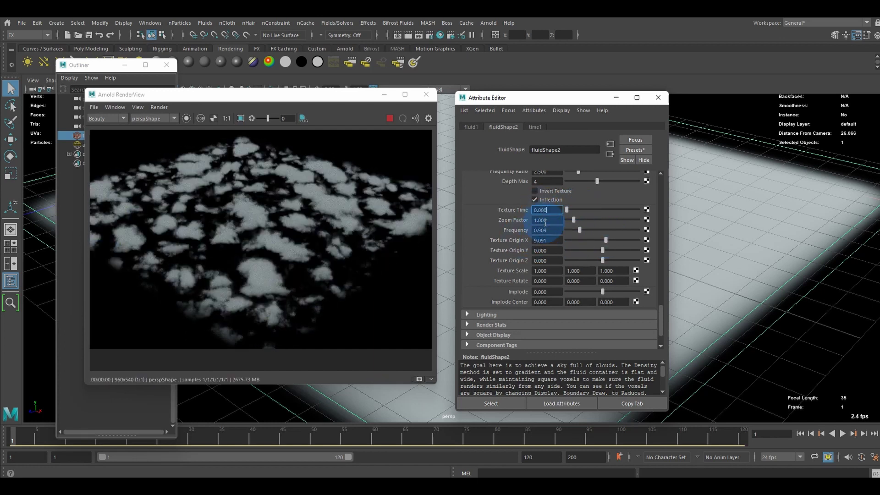
{"action": "double_click", "coordinate": [552, 239]}
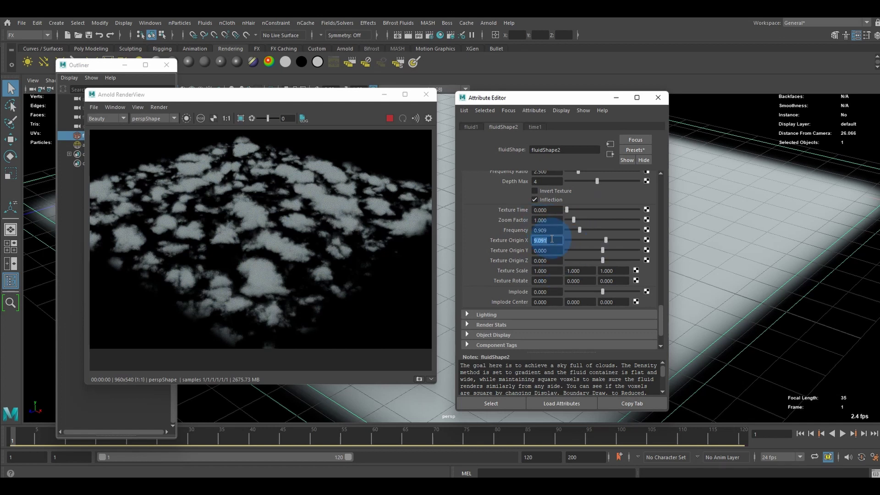
{"action": "type", "text": "0"}
{"action": "key", "text": "Return"}
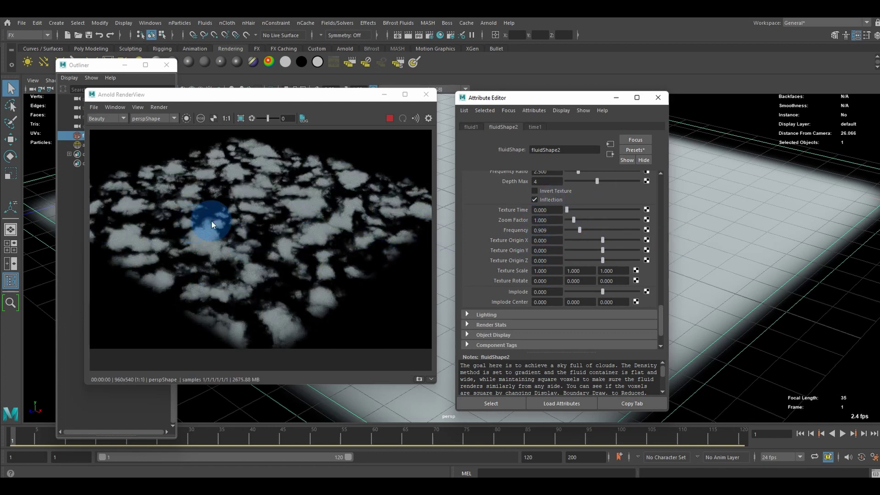
- Drive Texture Time with the expression =time/10 and play the timeline to preview the changing clouds
{"action": "double_click", "coordinate": [547, 210]}
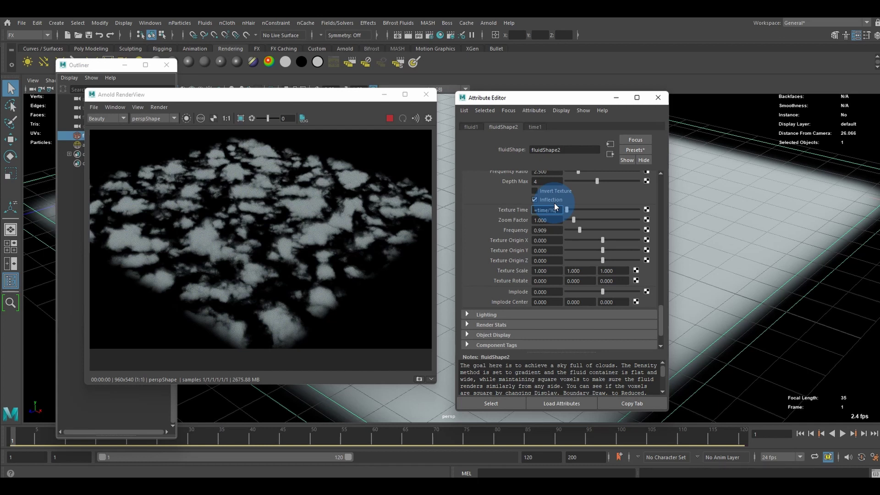
{"action": "key", "text": "Return"}
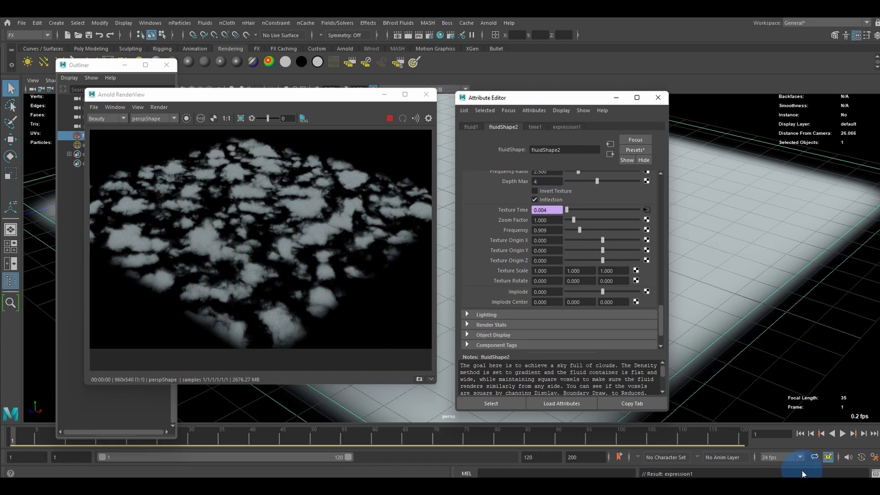
{"action": "left_click", "coordinate": [843, 432]}
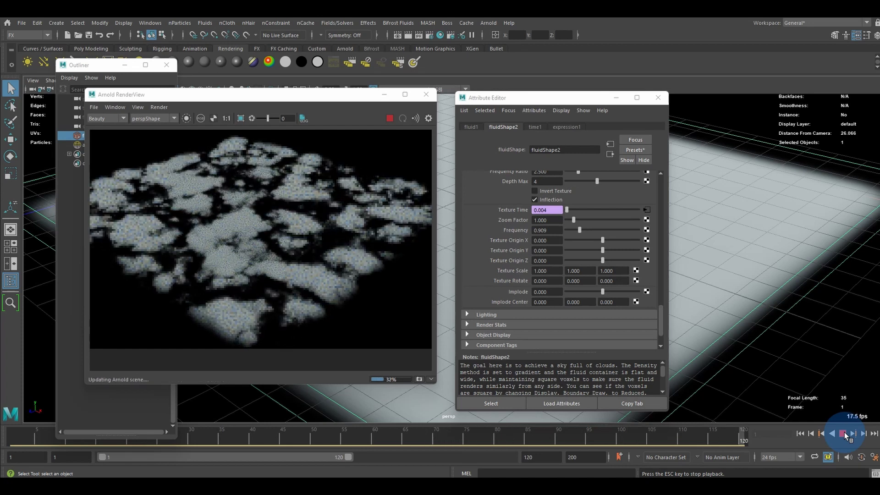
{"action": "left_click", "coordinate": [844, 433]}
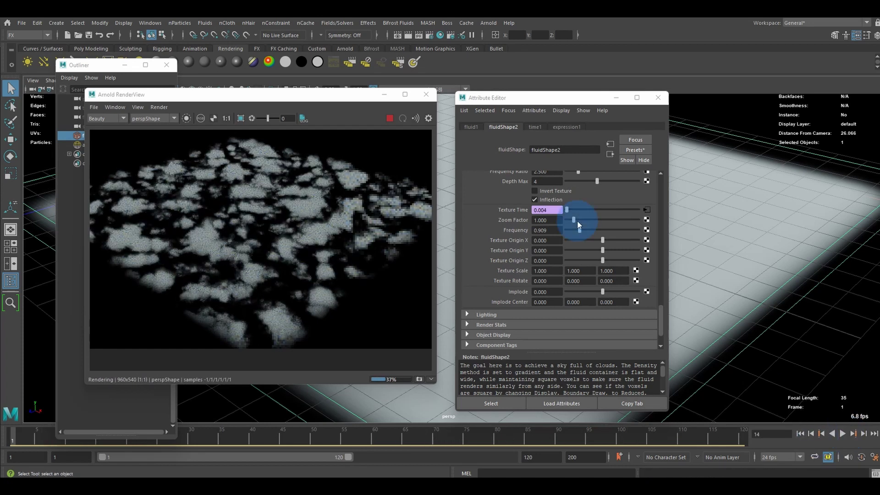
- Edit the Texture Time expression with a smaller divisor so that it evaluates to 0.008 at frame 1
{"action": "double_click", "coordinate": [554, 209]}
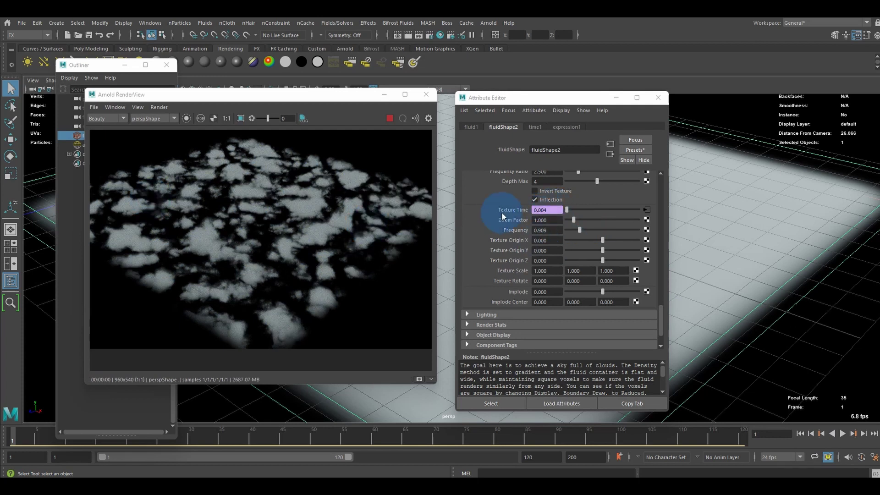
{"action": "right_click", "coordinate": [555, 211]}
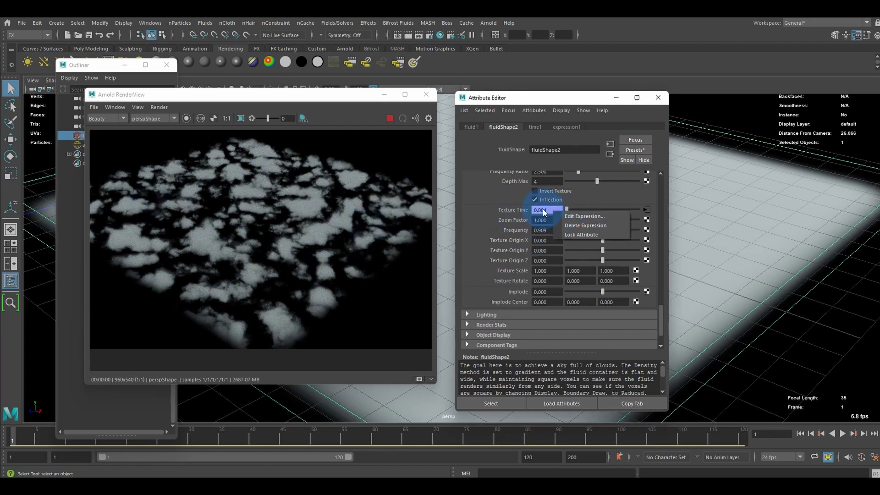
{"action": "left_click", "coordinate": [582, 216]}
{"action": "left_click_drag", "start_coordinate": [408, 170], "coordinate": [489, 120]}
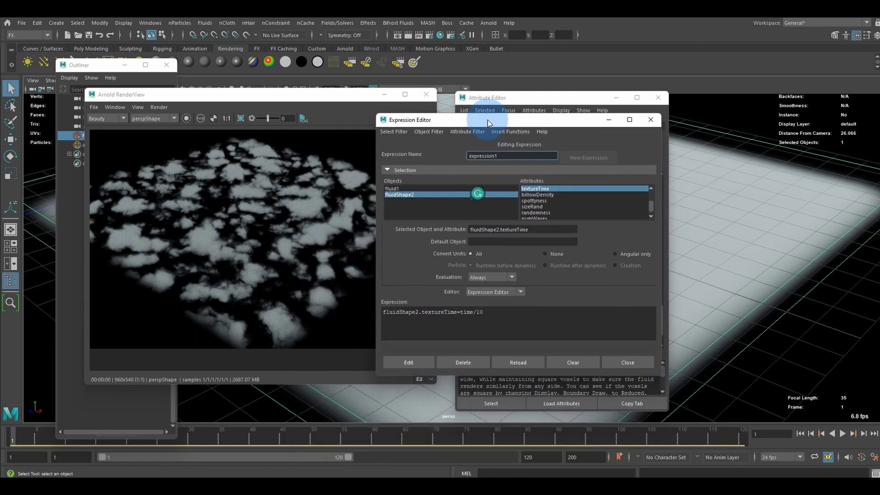
{"action": "left_click", "coordinate": [506, 320]}
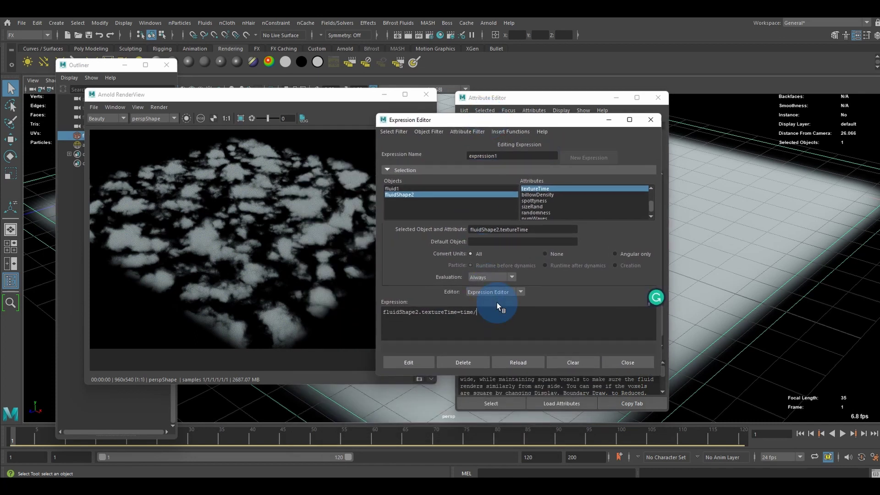
{"action": "left_click", "coordinate": [406, 362]}
{"action": "left_click", "coordinate": [636, 362]}
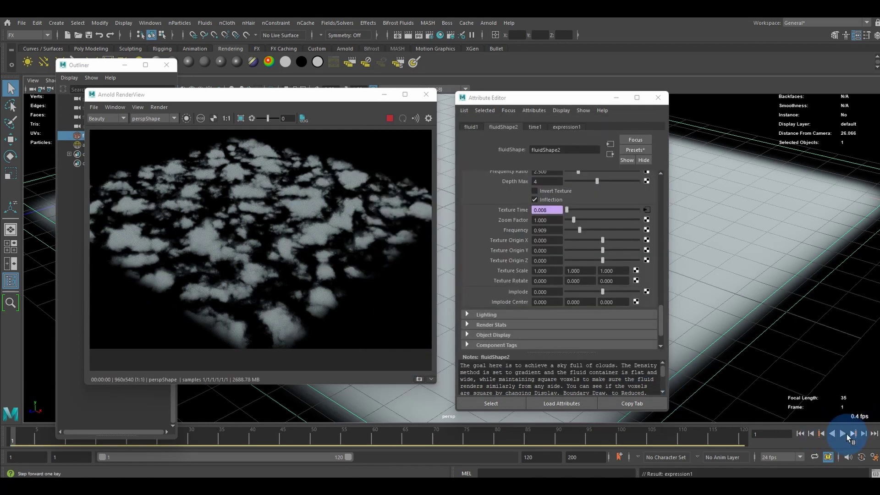
- Play the animation to check the faster cloud evolution in the render, then return to frame 1
{"action": "left_click", "coordinate": [843, 432]}
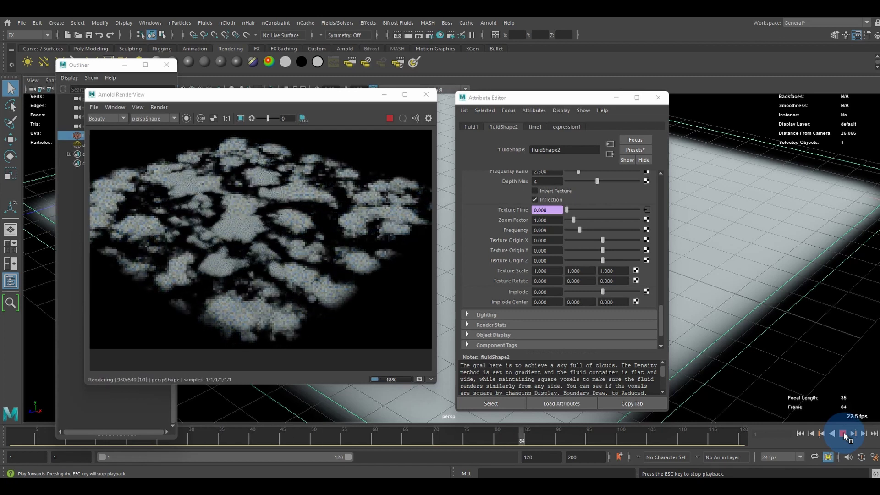
{"action": "left_click", "coordinate": [843, 432]}
{"action": "left_click", "coordinate": [800, 433]}
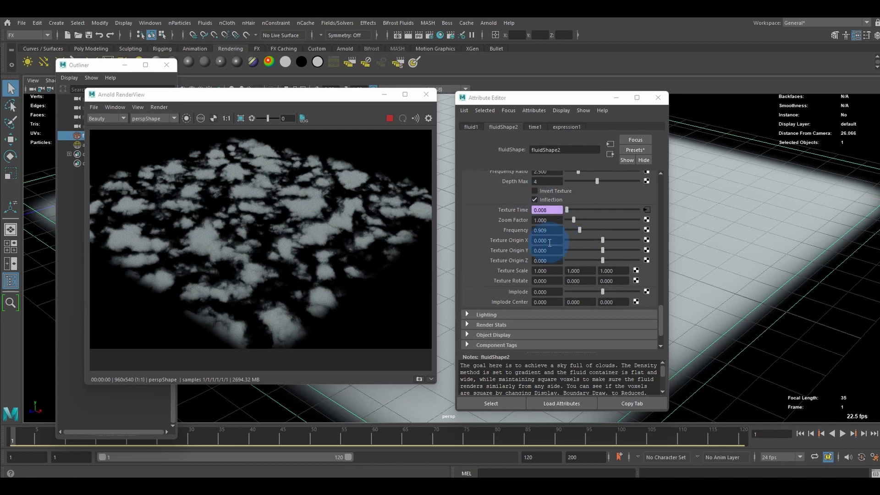
- Drive Texture Origin X with the expression =time/10 and preview the drifting clouds in playback
{"action": "left_click_drag", "start_coordinate": [551, 241], "coordinate": [411, 239]}
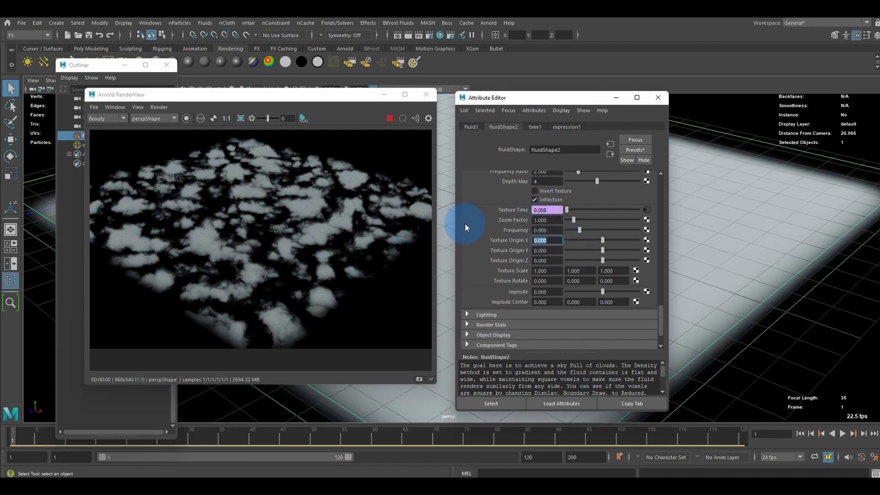
{"action": "type", "text": "="}
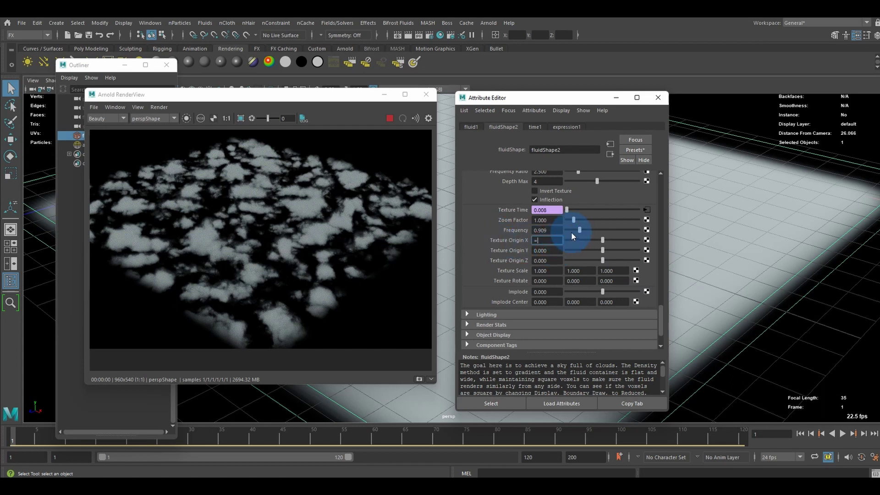
{"action": "type", "text": "time/10"}
{"action": "key", "text": "Return"}
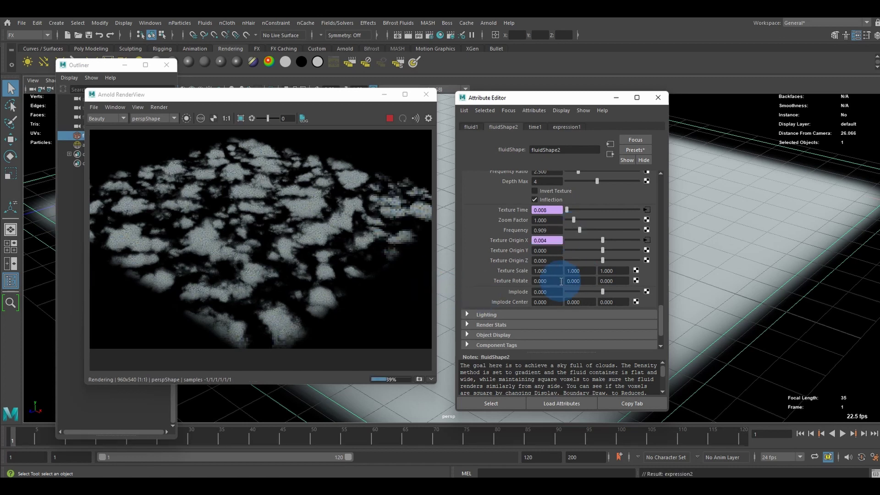
{"action": "left_click", "coordinate": [842, 434]}
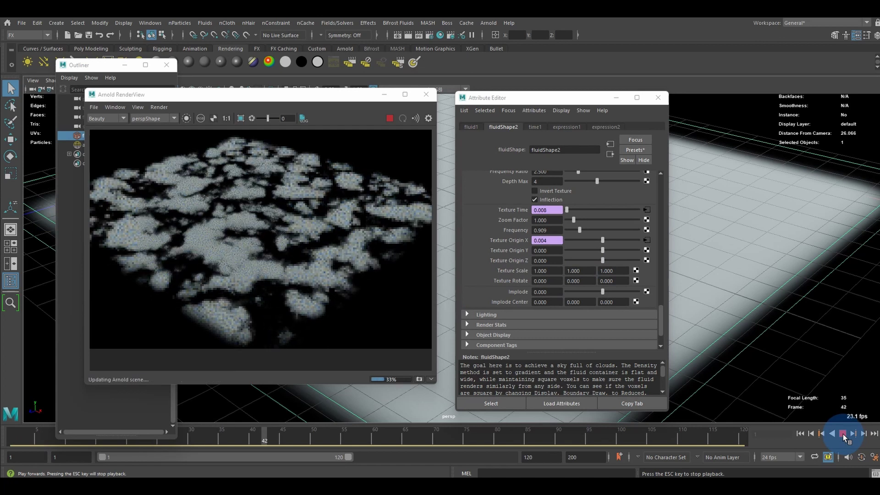
{"action": "left_click", "coordinate": [842, 433]}
- Edit the Texture Origin X expression to fluidShape2.textureOriginX=time and apply it
{"action": "right_click", "coordinate": [564, 242]}
{"action": "left_click", "coordinate": [582, 246]}
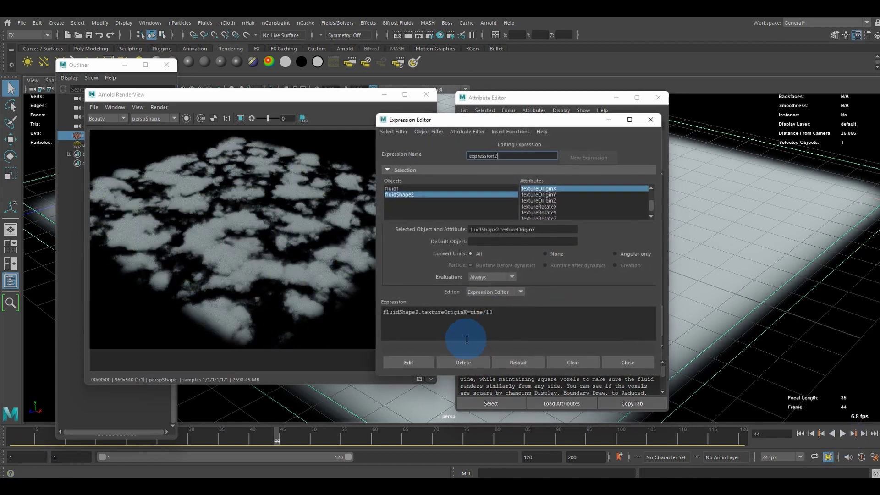
{"action": "left_click", "coordinate": [518, 315]}
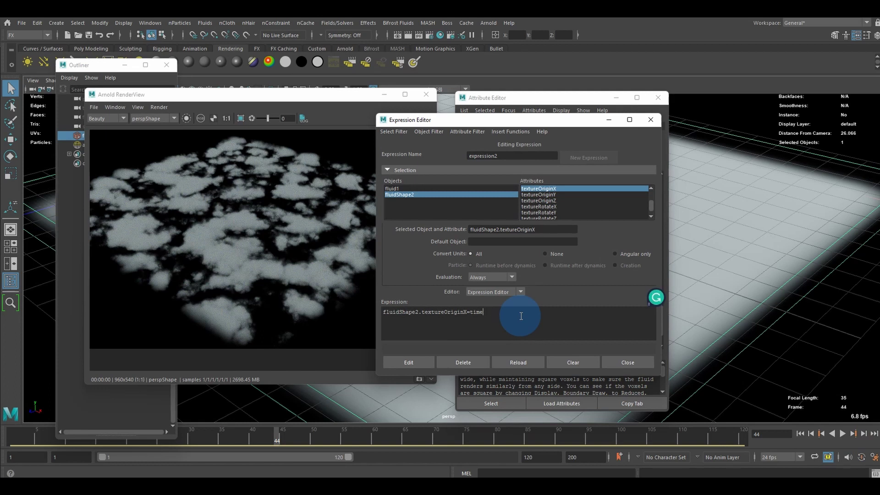
{"action": "left_click", "coordinate": [402, 362]}
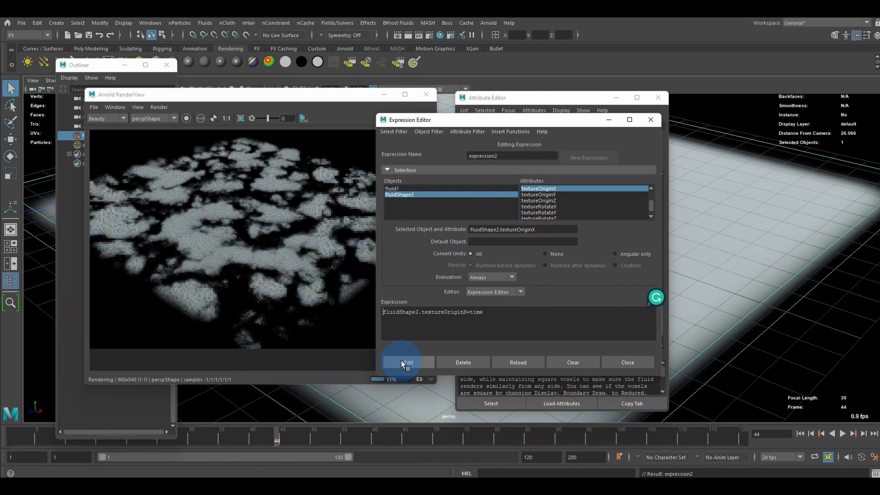
{"action": "left_click", "coordinate": [627, 362]}
- Play the animation from the first frame to check the cloud drift, then stop and rewind to frame 1
{"action": "left_click", "coordinate": [800, 433]}
{"action": "left_click", "coordinate": [842, 433]}
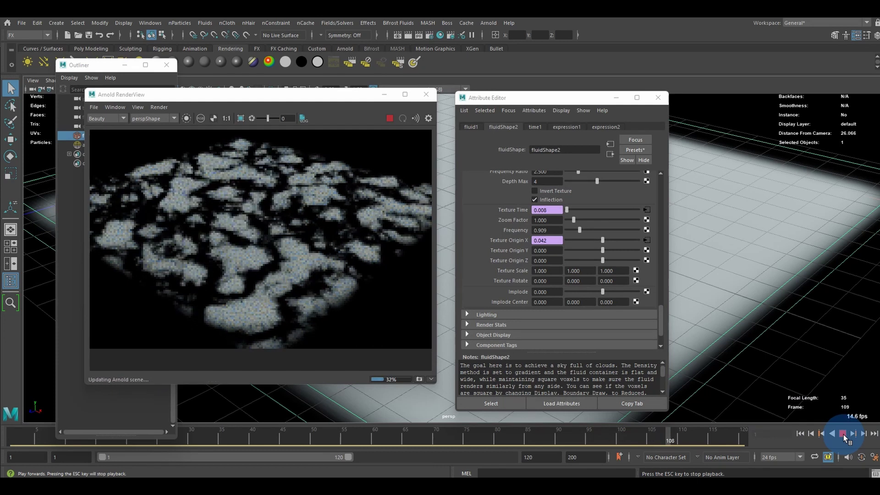
{"action": "left_click", "coordinate": [843, 434]}
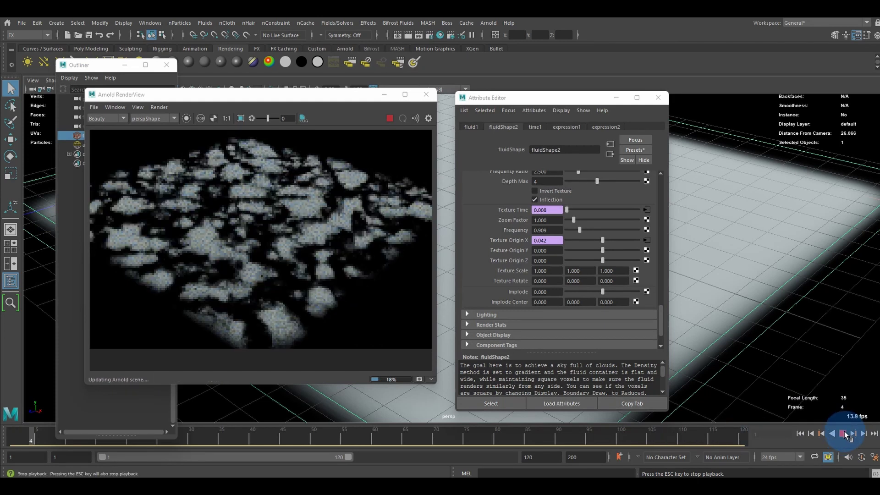
{"action": "left_click", "coordinate": [801, 432]}
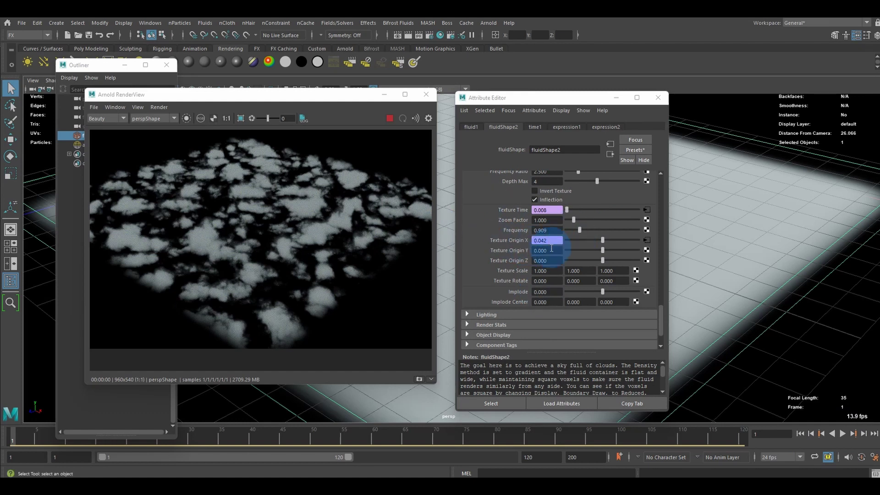
- Set the first Texture Scale value to about 1.720 to stretch the clouds along X
{"action": "scroll", "coordinate": [556, 255], "scroll_direction": "down", "scroll_amount": 2}
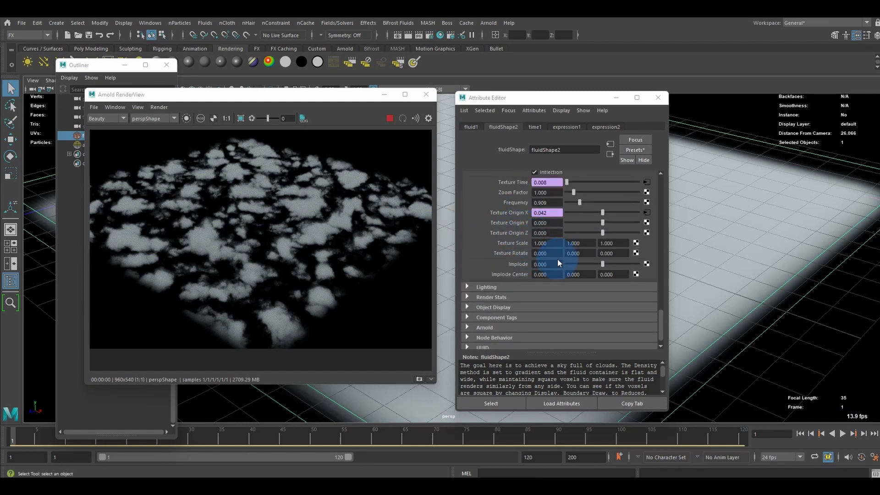
{"action": "scroll", "coordinate": [553, 254], "scroll_direction": "up", "scroll_amount": 4}
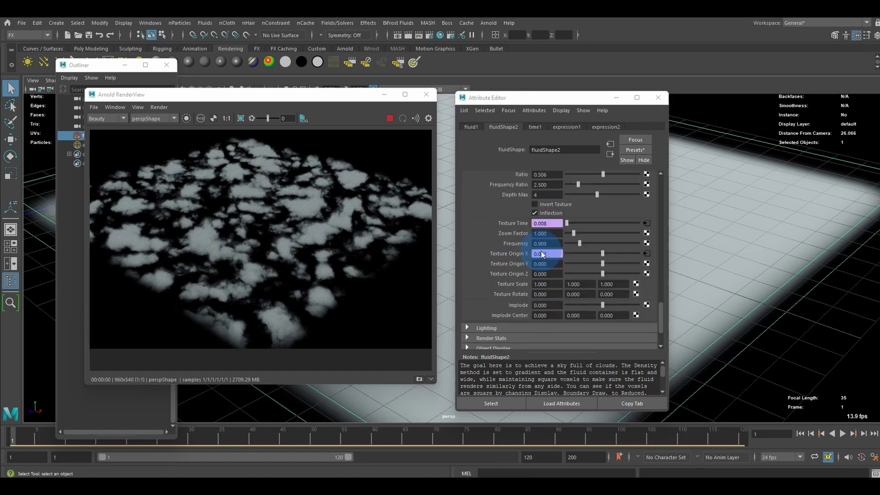
{"action": "scroll", "coordinate": [549, 270], "scroll_direction": "down", "scroll_amount": 3}
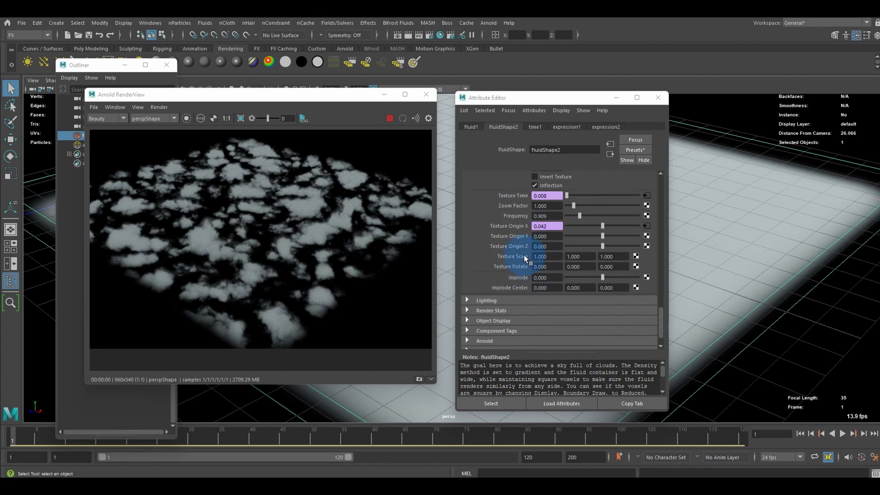
{"action": "left_click_drag", "start_coordinate": [550, 258], "coordinate": [495, 257]}
{"action": "left_click_drag", "start_coordinate": [546, 267], "coordinate": [520, 271]}
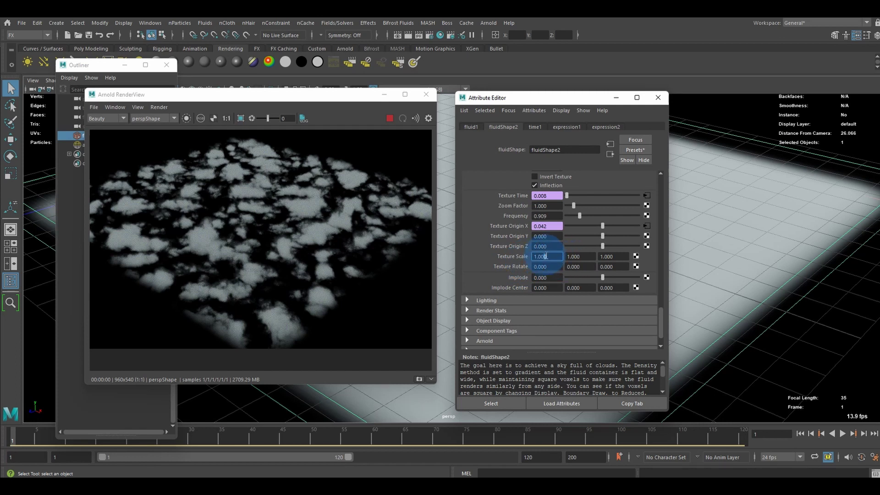
{"action": "left_click_drag", "start_coordinate": [541, 257], "coordinate": [572, 256], "text": "ctrl"}
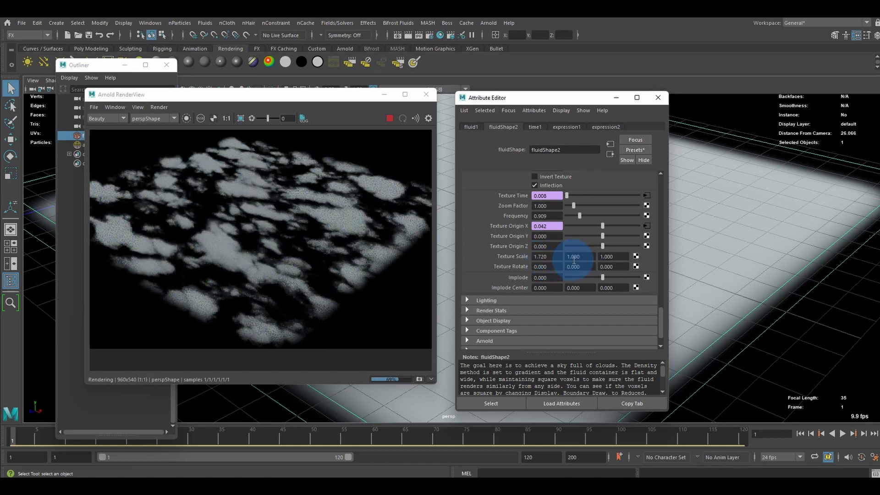
- Reduce the fluid's first Texture Scale value to 1.250
{"action": "mouse_move", "coordinate": [747, 281]}
{"action": "left_mouse_down", "text": "alt"}
{"action": "mouse_move", "coordinate": [735, 250]}
{"action": "mouse_move", "coordinate": [747, 227]}
{"action": "mouse_move", "coordinate": [741, 251]}
{"action": "mouse_move", "coordinate": [752, 273]}
{"action": "mouse_move", "coordinate": [769, 273]}
{"action": "mouse_move", "coordinate": [759, 275]}
{"action": "left_mouse_up", "text": "alt"}
{"action": "left_click_drag", "start_coordinate": [545, 258], "coordinate": [487, 249], "text": "ctrl"}
{"action": "scroll", "coordinate": [522, 254], "scroll_direction": "up", "scroll_amount": 2}
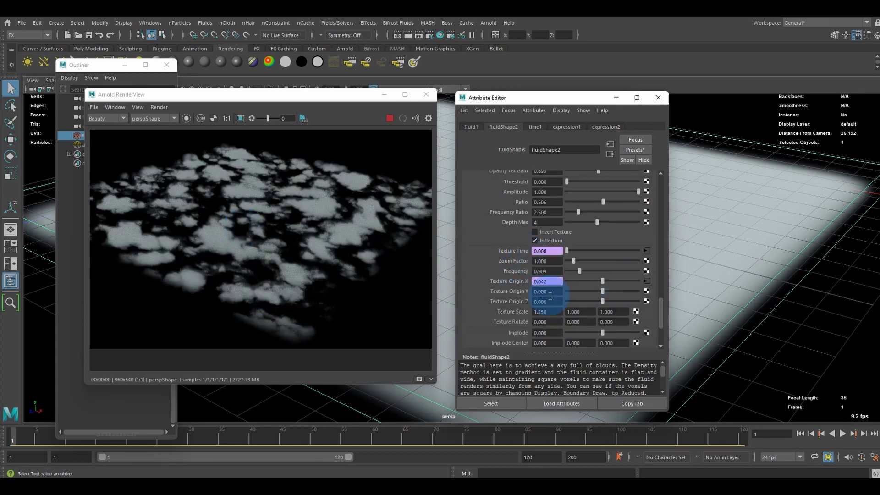
{"action": "double_click", "coordinate": [548, 284]}
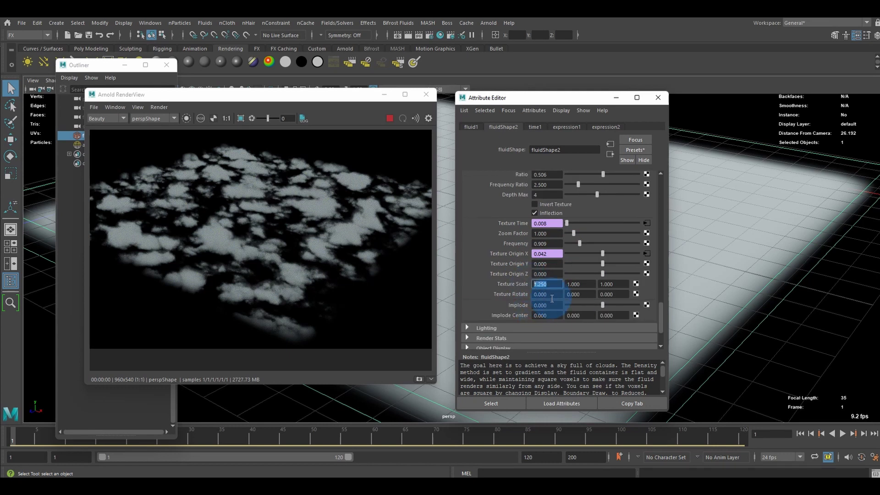
- Try Texture Rotate values of 0.380, 0.330 and 0.550, and reset all three to 0
{"action": "left_click_drag", "start_coordinate": [545, 295], "coordinate": [599, 295], "text": "ctrl"}
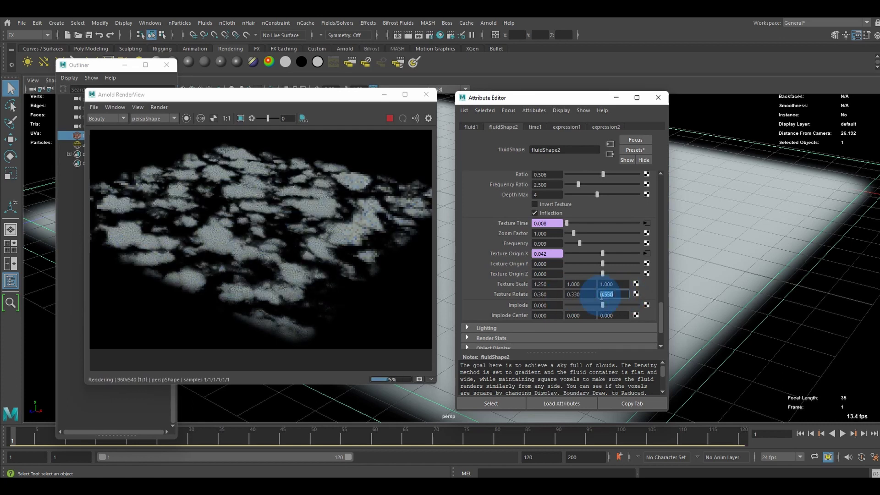
{"action": "type", "text": "0"}
{"action": "key", "text": "Return"}
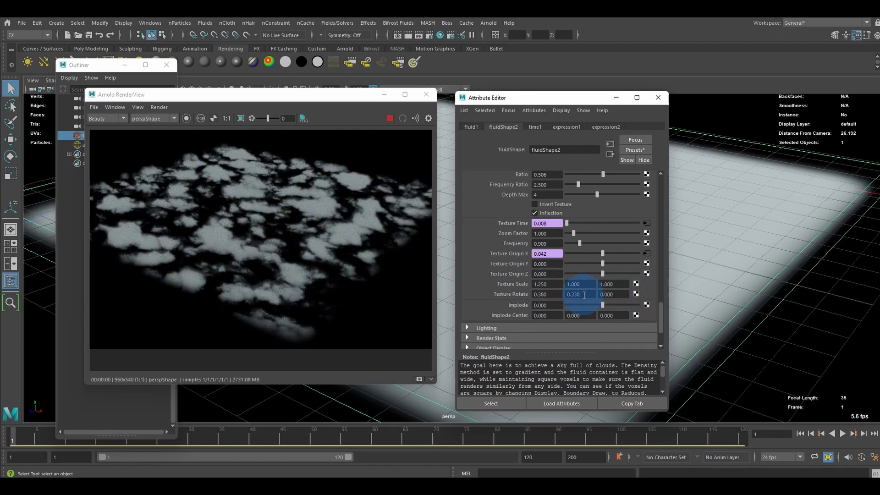
{"action": "type", "text": "0"}
{"action": "double_click", "coordinate": [553, 295]}
{"action": "type", "text": "00"}
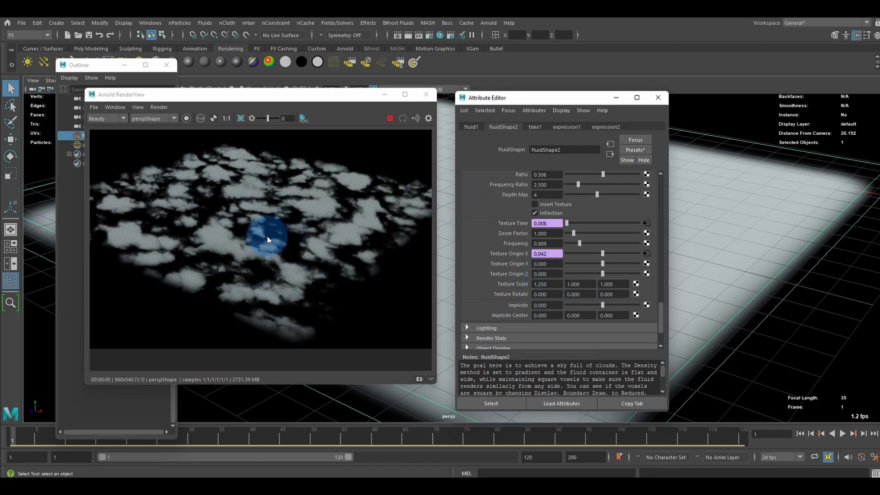
- Try a smaller texture Zoom Factor and reset it to 1.000
{"action": "scroll", "coordinate": [560, 311], "scroll_direction": "up", "scroll_amount": 2}
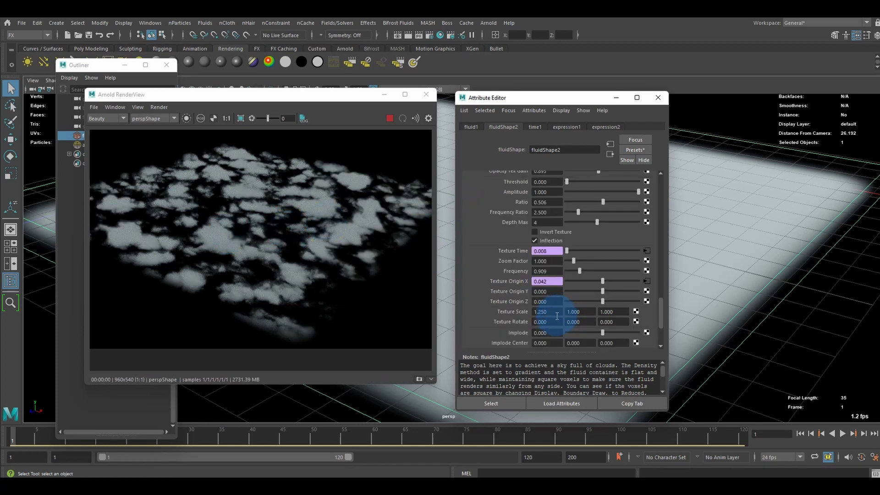
{"action": "scroll", "coordinate": [554, 326], "scroll_direction": "down", "scroll_amount": 2}
{"action": "scroll", "coordinate": [555, 326], "scroll_direction": "up", "scroll_amount": 4}
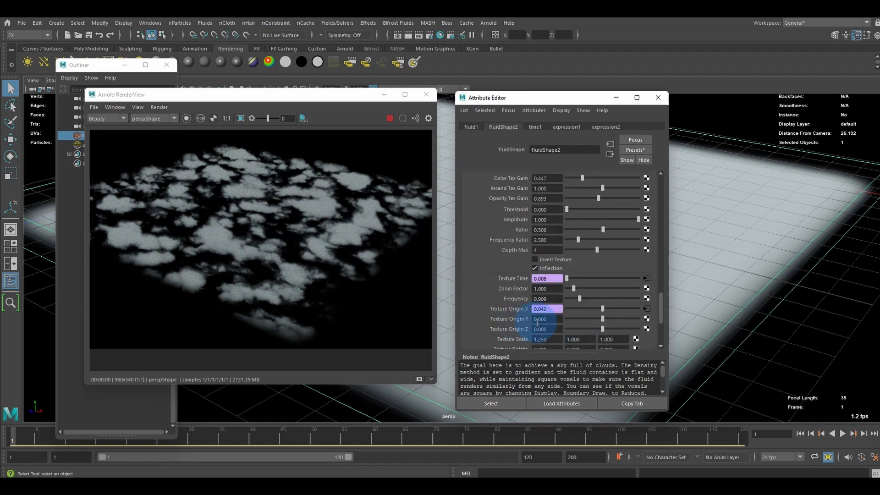
{"action": "mouse_move", "coordinate": [568, 290]}
{"action": "left_mouse_down"}
{"action": "mouse_move", "coordinate": [581, 287]}
{"action": "mouse_move", "coordinate": [571, 288]}
{"action": "left_mouse_up"}
{"action": "double_click", "coordinate": [543, 289]}
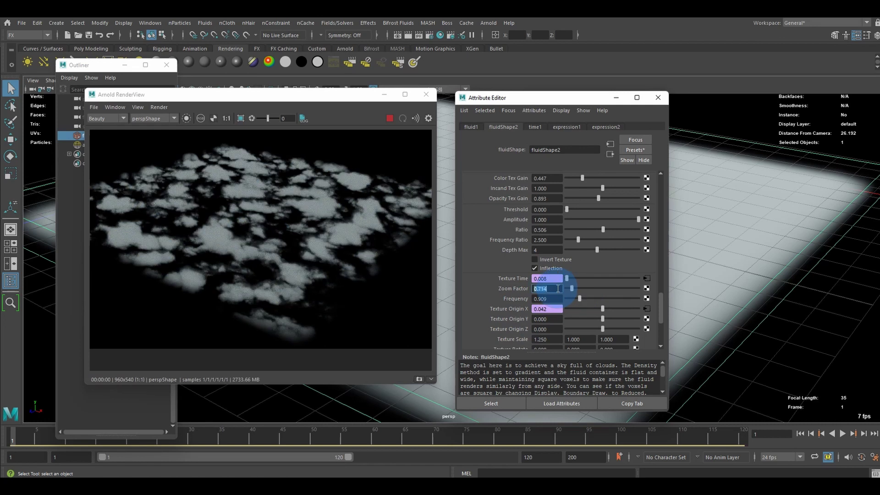
{"action": "key", "text": "Return"}
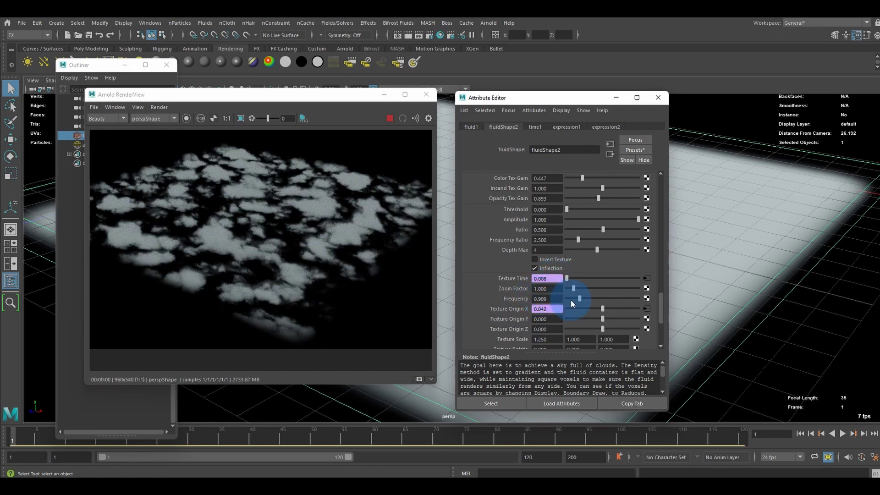
- Lower the texture Frequency slightly to about 0.877
{"action": "left_click_drag", "start_coordinate": [579, 297], "coordinate": [578, 298]}
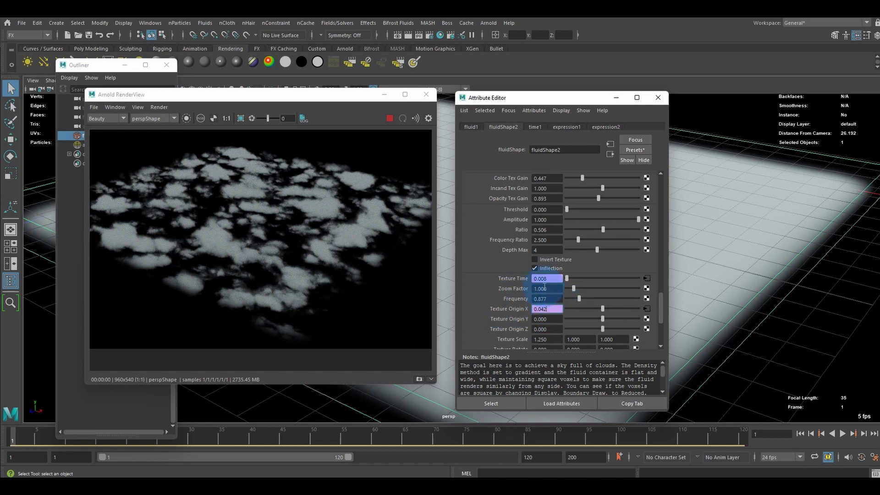
{"action": "scroll", "coordinate": [545, 293], "scroll_direction": "up", "scroll_amount": 2}
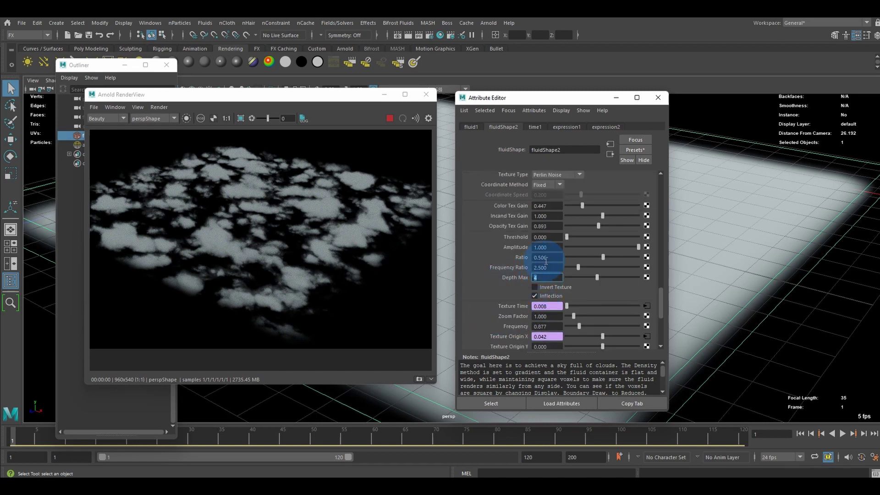
{"action": "left_click_drag", "start_coordinate": [546, 258], "coordinate": [471, 254]}
- Look over the remaining texture attributes and inspect the rendered clouds at close range
{"action": "scroll", "coordinate": [564, 228], "scroll_direction": "up", "scroll_amount": 2}
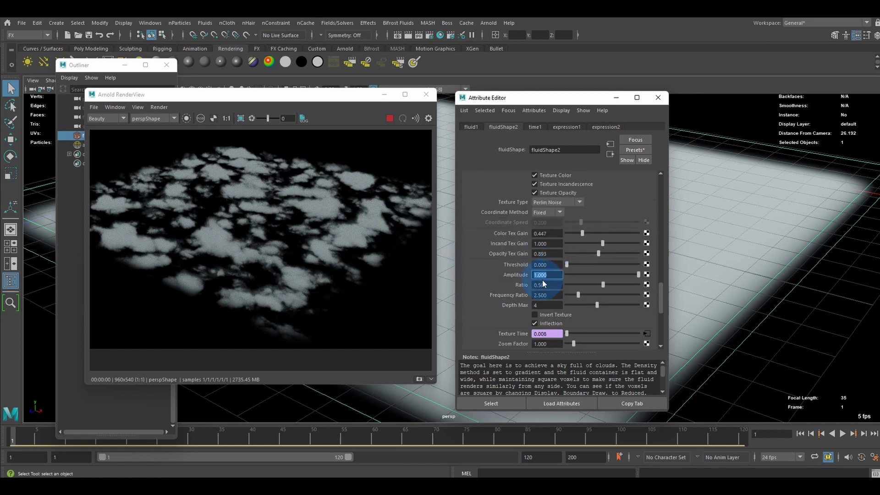
{"action": "scroll", "coordinate": [527, 291], "scroll_direction": "down", "scroll_amount": 6}
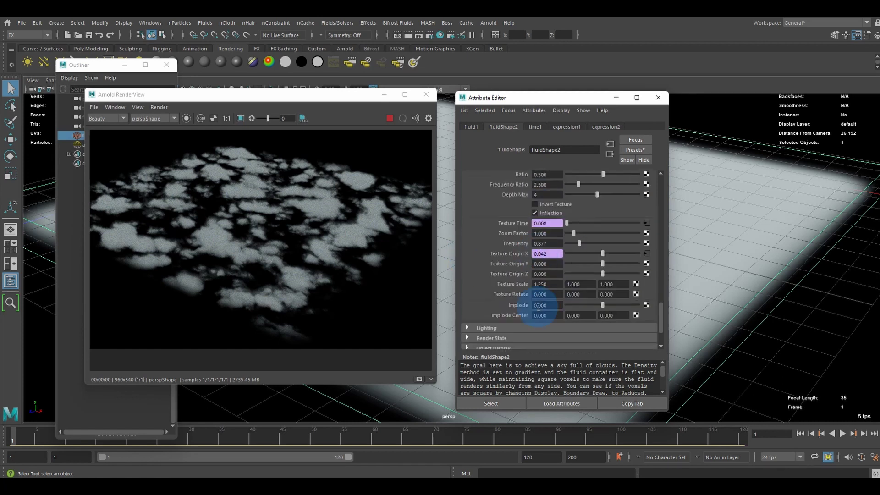
{"action": "scroll", "coordinate": [240, 277], "scroll_direction": "up", "scroll_amount": 5}
{"action": "scroll", "coordinate": [208, 235], "scroll_direction": "down", "scroll_amount": 2}
{"action": "middle_click_drag", "start_coordinate": [208, 236], "coordinate": [240, 243]}
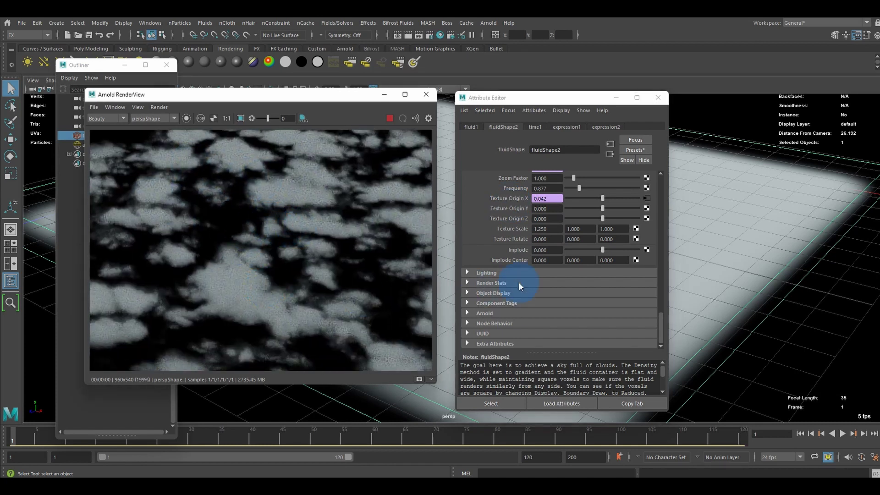
{"action": "scroll", "coordinate": [519, 282], "scroll_direction": "up", "scroll_amount": 4}
{"action": "scroll", "coordinate": [263, 211], "scroll_direction": "down", "scroll_amount": 3}
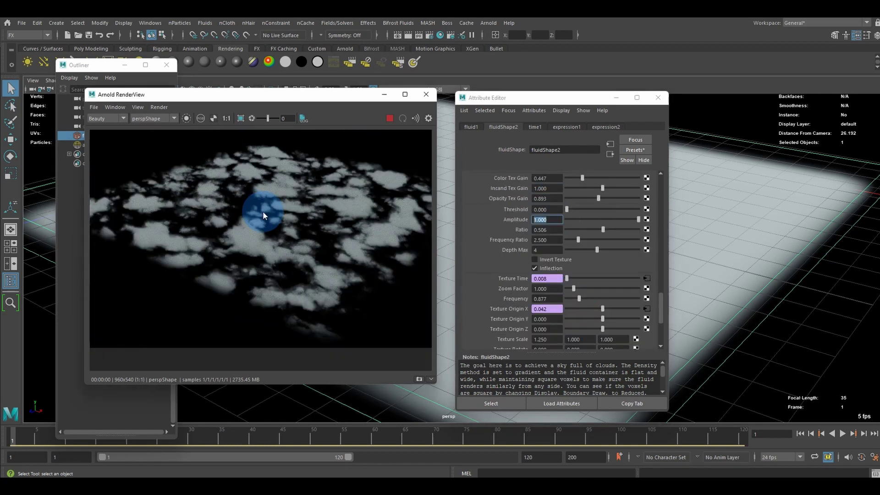
- Lower the fluid's shading Transparency slightly and check the cloud detail in the render
{"action": "scroll", "coordinate": [575, 277], "scroll_direction": "up", "scroll_amount": 5}
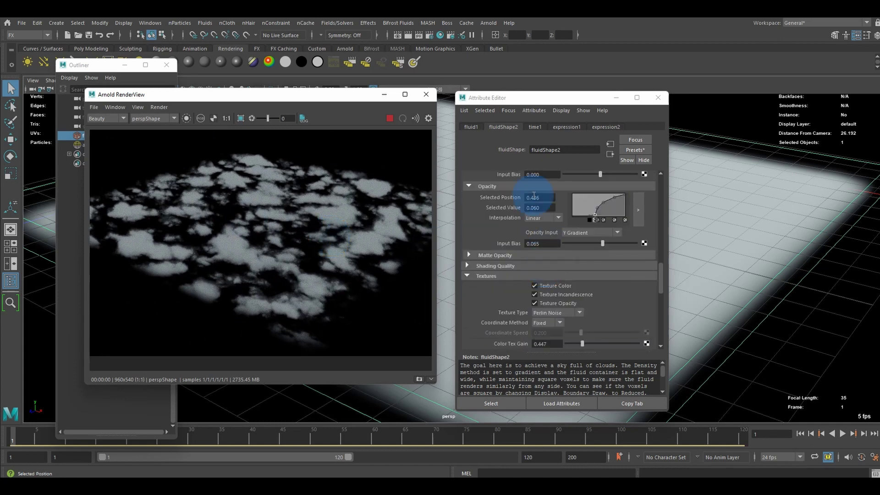
{"action": "scroll", "coordinate": [553, 245], "scroll_direction": "up", "scroll_amount": 3}
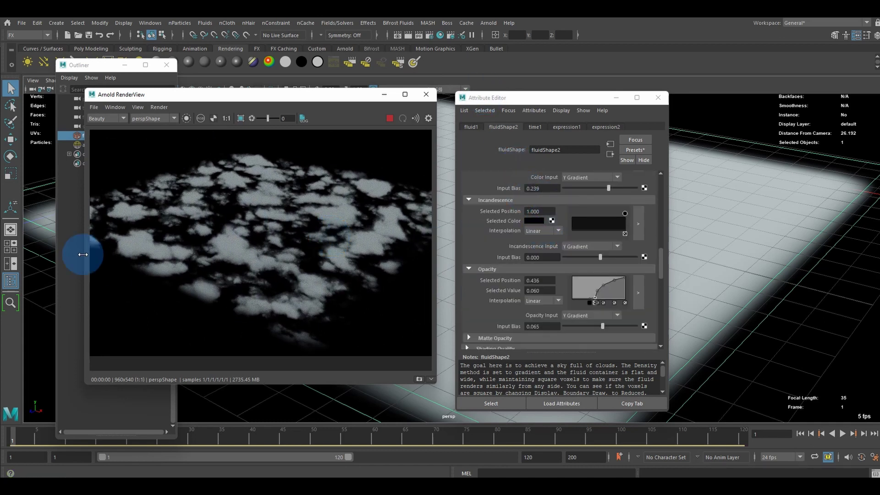
{"action": "scroll", "coordinate": [526, 277], "scroll_direction": "up", "scroll_amount": 4}
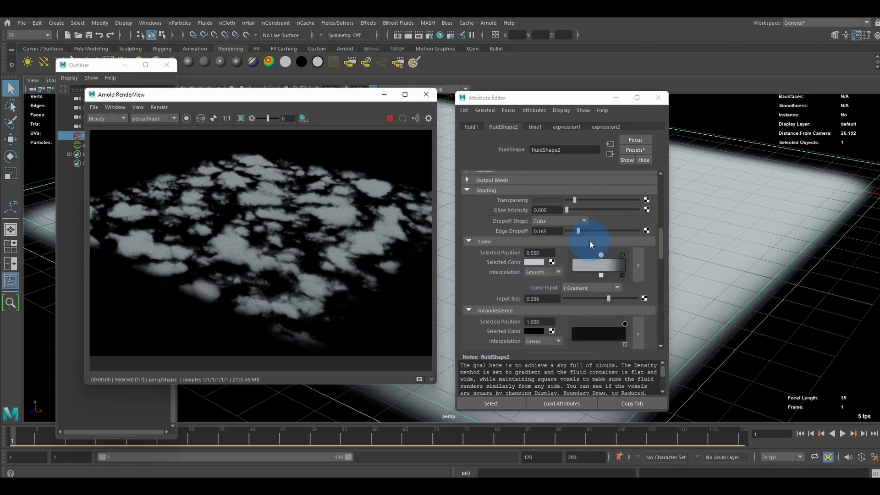
{"action": "mouse_move", "coordinate": [573, 198]}
{"action": "left_mouse_down"}
{"action": "mouse_move", "coordinate": [584, 200]}
{"action": "mouse_move", "coordinate": [566, 199]}
{"action": "mouse_move", "coordinate": [574, 201]}
{"action": "left_mouse_up"}
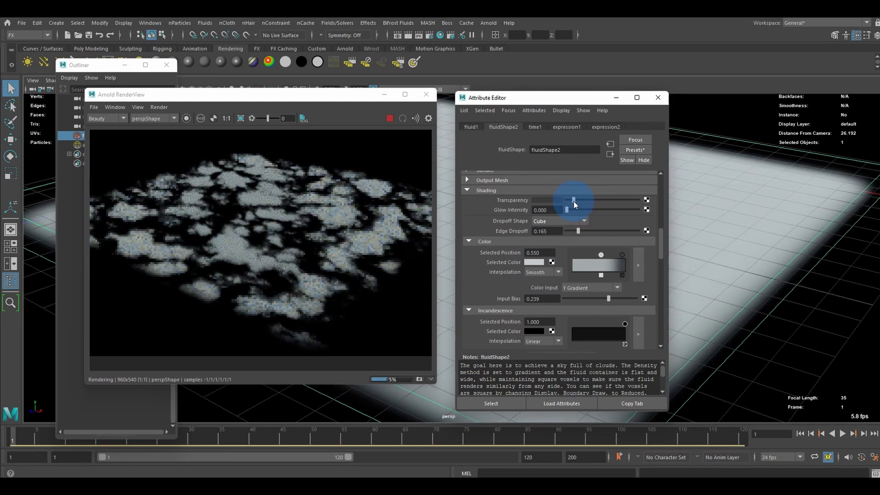
{"action": "scroll", "coordinate": [259, 236], "scroll_direction": "up", "scroll_amount": 6}
{"action": "scroll", "coordinate": [263, 235], "scroll_direction": "down", "scroll_amount": 6}
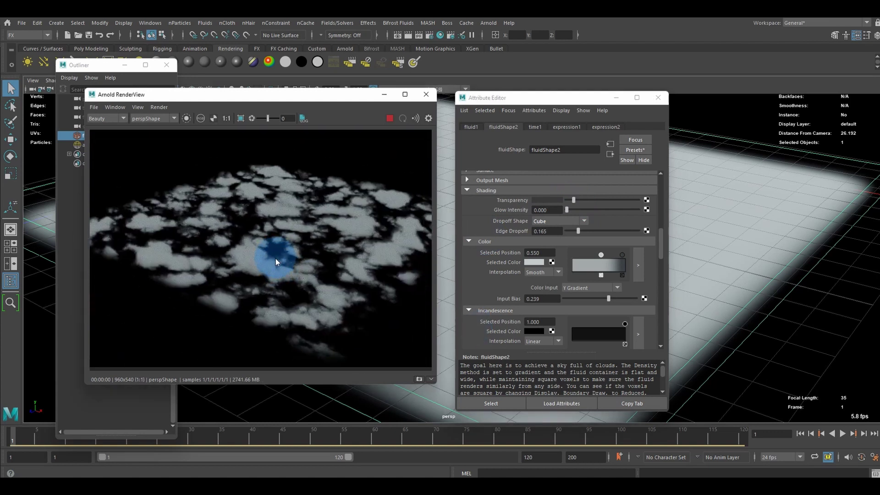
- Reshape the enlarged opacity ramp with points at about position 0.431, value 0.119 and position 0.611, value 0.642
{"action": "scroll", "coordinate": [567, 298], "scroll_direction": "down", "scroll_amount": 2}
{"action": "scroll", "coordinate": [572, 298], "scroll_direction": "down", "scroll_amount": 3}
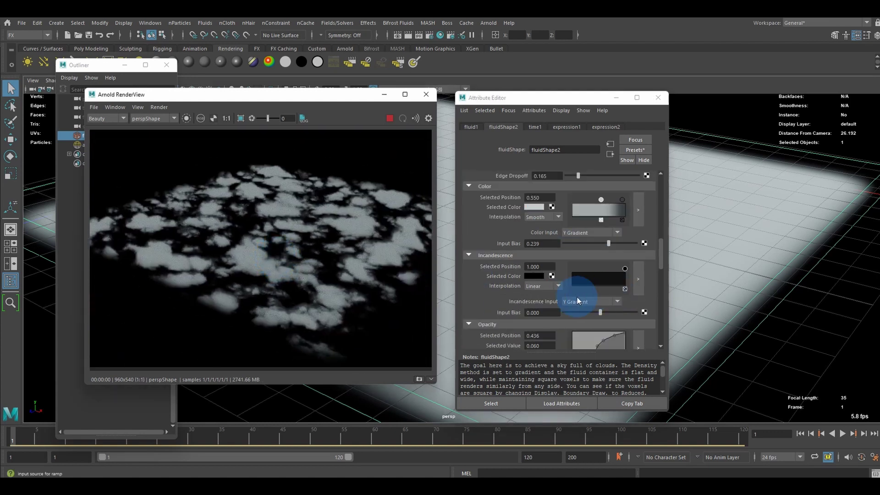
{"action": "left_click", "coordinate": [636, 288]}
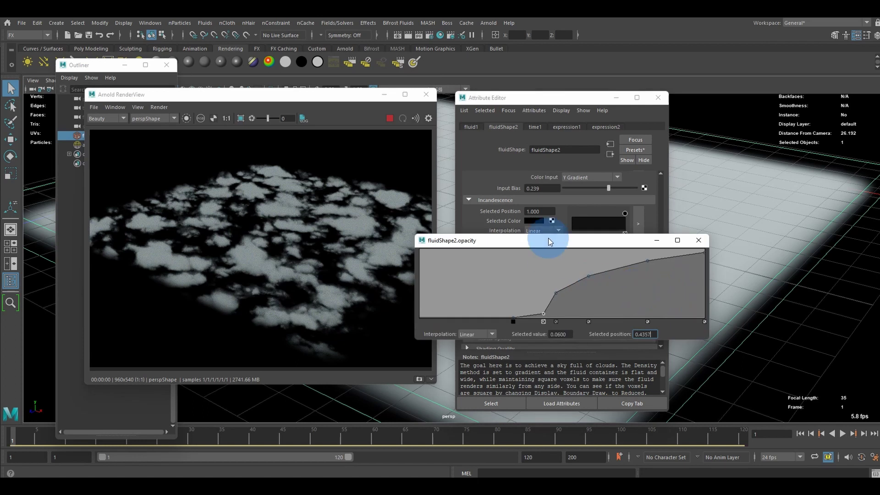
{"action": "mouse_move", "coordinate": [619, 283]}
{"action": "left_mouse_down"}
{"action": "mouse_move", "coordinate": [585, 301]}
{"action": "mouse_move", "coordinate": [584, 293]}
{"action": "mouse_move", "coordinate": [571, 315]}
{"action": "mouse_move", "coordinate": [565, 309]}
{"action": "mouse_move", "coordinate": [573, 316]}
{"action": "mouse_move", "coordinate": [625, 279]}
{"action": "left_mouse_up"}
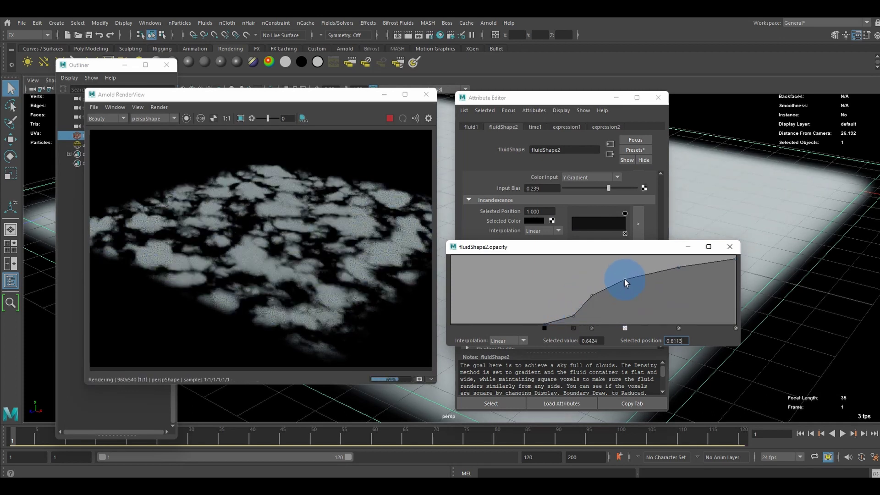
{"action": "left_click", "coordinate": [729, 246]}
{"action": "scroll", "coordinate": [537, 304], "scroll_direction": "down", "scroll_amount": 3}
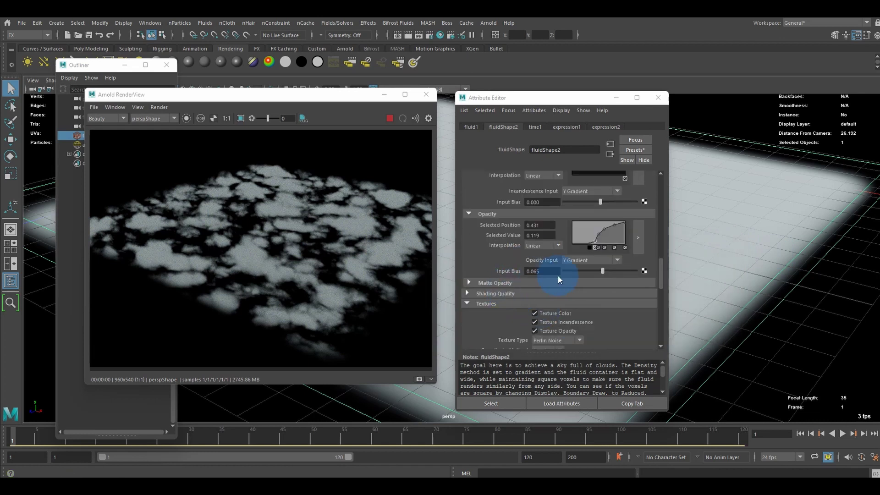
{"action": "scroll", "coordinate": [558, 277], "scroll_direction": "down", "scroll_amount": 5}
{"action": "scroll", "coordinate": [558, 284], "scroll_direction": "down", "scroll_amount": 3}
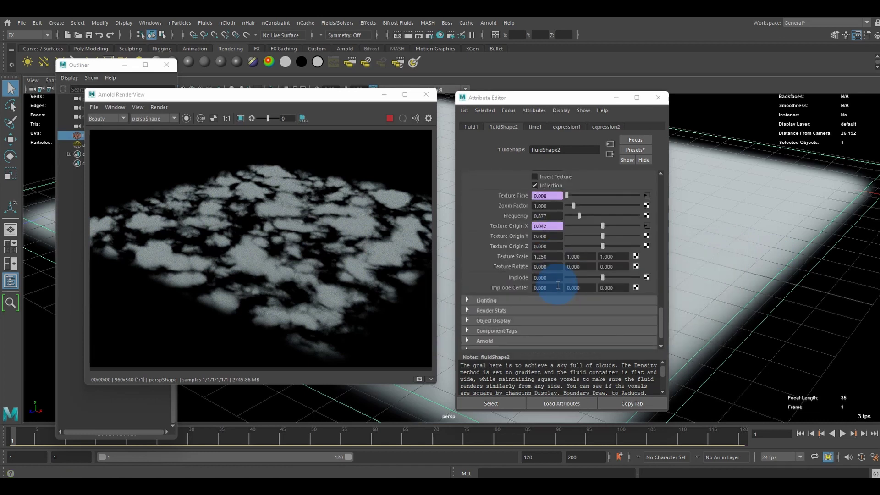
{"action": "scroll", "coordinate": [552, 285], "scroll_direction": "up", "scroll_amount": 8}
{"action": "scroll", "coordinate": [552, 285], "scroll_direction": "up", "scroll_amount": 10}
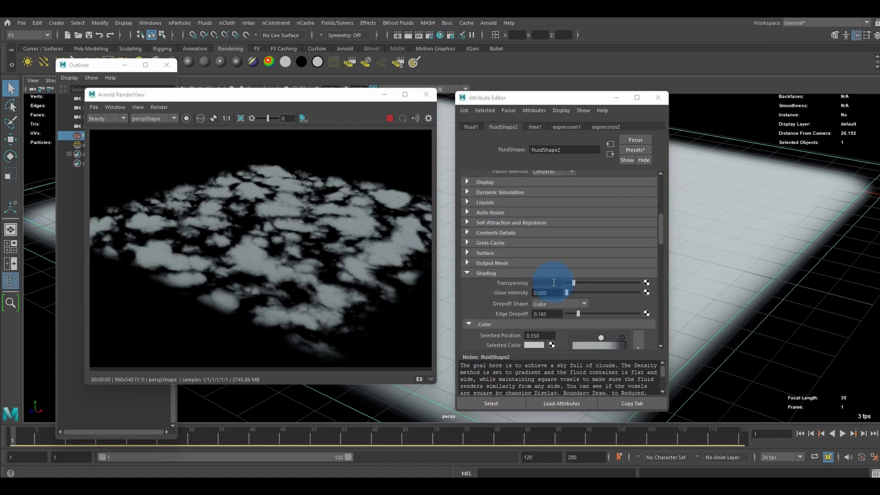
- Close the fluid's attributes and scale the cloud container along its vertical Y axis
{"action": "left_click", "coordinate": [656, 98]}
{"action": "left_click_drag", "start_coordinate": [578, 353], "coordinate": [583, 332], "text": "alt"}
{"action": "scroll", "coordinate": [583, 333], "scroll_direction": "down", "scroll_amount": 3}
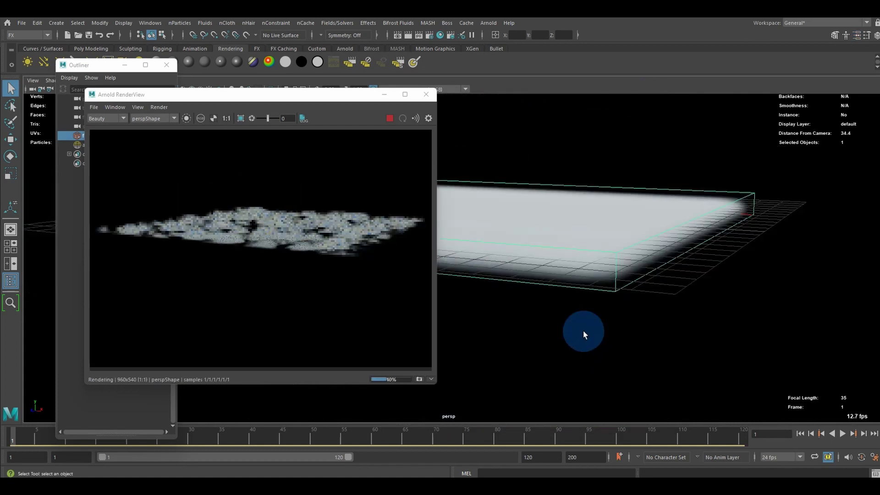
{"action": "key", "text": "w"}
{"action": "key", "text": "r"}
{"action": "left_click_drag", "start_coordinate": [473, 252], "coordinate": [595, 206], "text": "alt"}
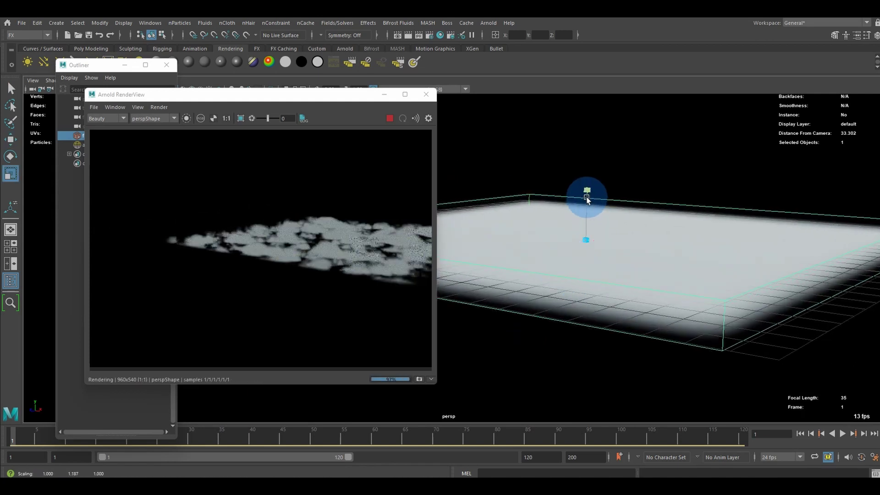
{"action": "left_click_drag", "start_coordinate": [587, 200], "coordinate": [559, 281]}
- Play the cloud animation while viewing the container from below, and stop at frame 24
{"action": "right_click_drag", "start_coordinate": [559, 280], "coordinate": [544, 277], "text": "alt"}
{"action": "left_click_drag", "start_coordinate": [544, 277], "coordinate": [605, 229], "text": "alt"}
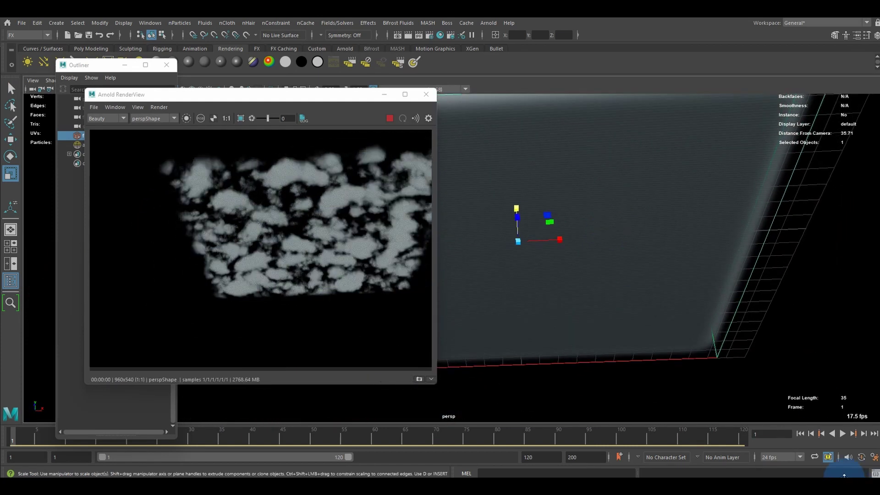
{"action": "left_click", "coordinate": [842, 434]}
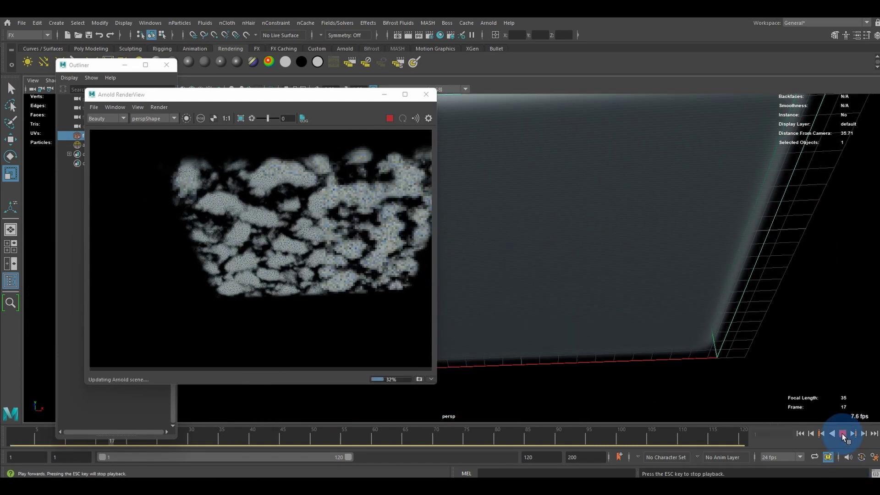
{"action": "left_click", "coordinate": [842, 434]}
- Scale the fluid container up in the horizontal XZ plane so it extends well beyond the grid
{"action": "scroll", "coordinate": [627, 301], "scroll_direction": "down", "scroll_amount": 10}
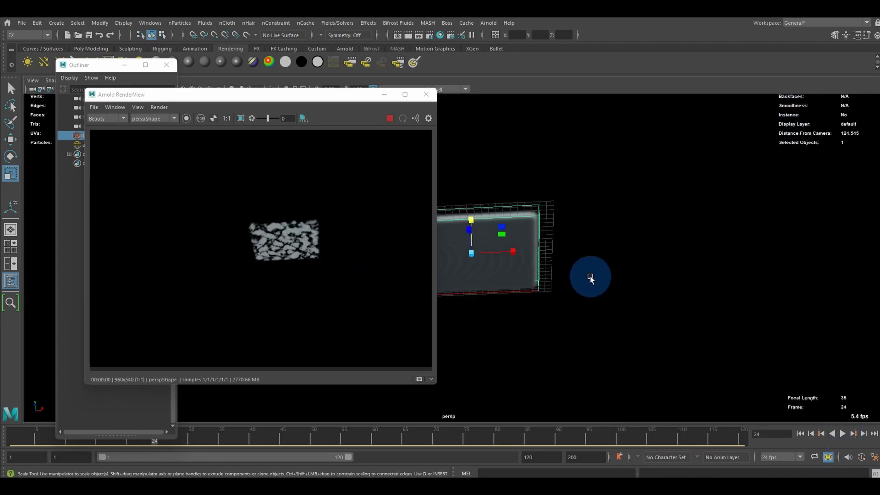
{"action": "left_click_drag", "start_coordinate": [590, 276], "coordinate": [598, 325], "text": "alt"}
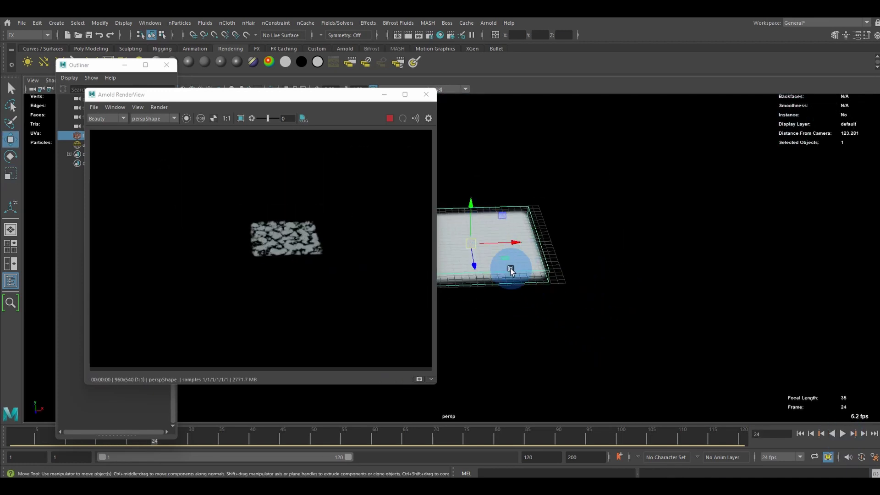
{"action": "middle_click_drag", "start_coordinate": [506, 259], "coordinate": [565, 258]}
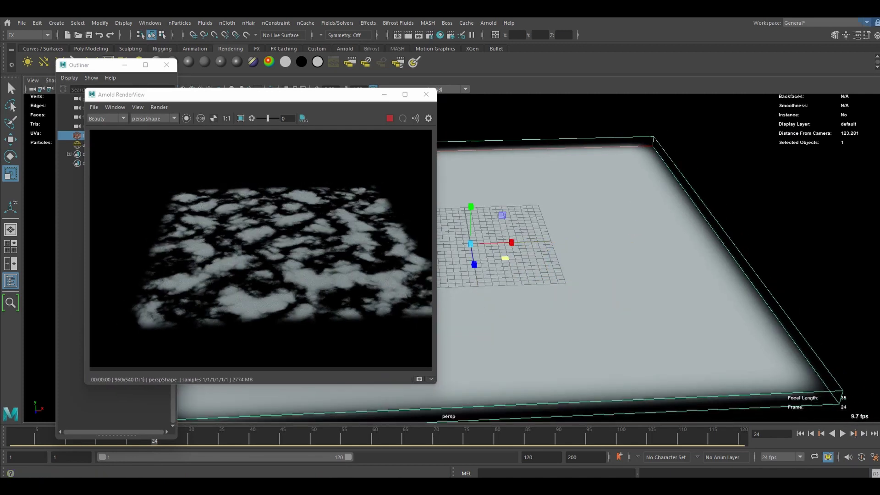
- Open the fluid shape's attributes and raise its texture Frequency to about 3.279 for smaller, denser clouds
{"action": "left_click", "coordinate": [860, 37]}
{"action": "left_click_drag", "start_coordinate": [535, 94], "coordinate": [532, 73]}
{"action": "scroll", "coordinate": [522, 263], "scroll_direction": "down", "scroll_amount": 10}
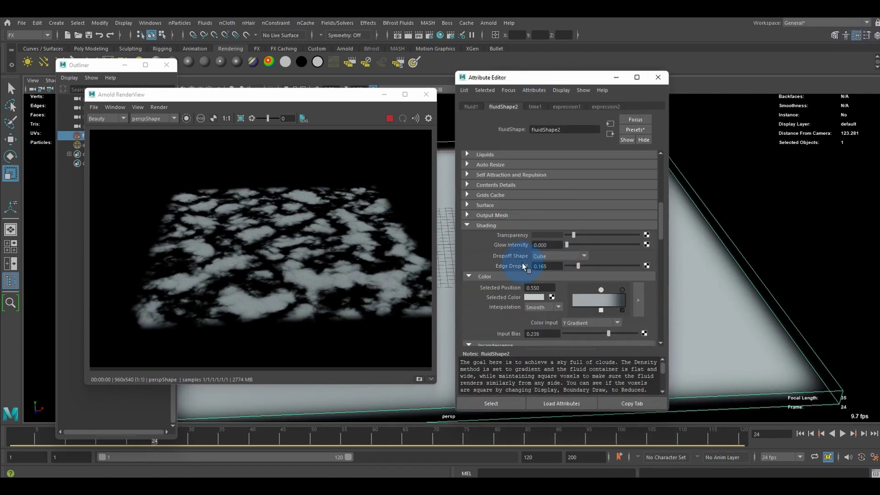
{"action": "scroll", "coordinate": [505, 271], "scroll_direction": "down", "scroll_amount": 7}
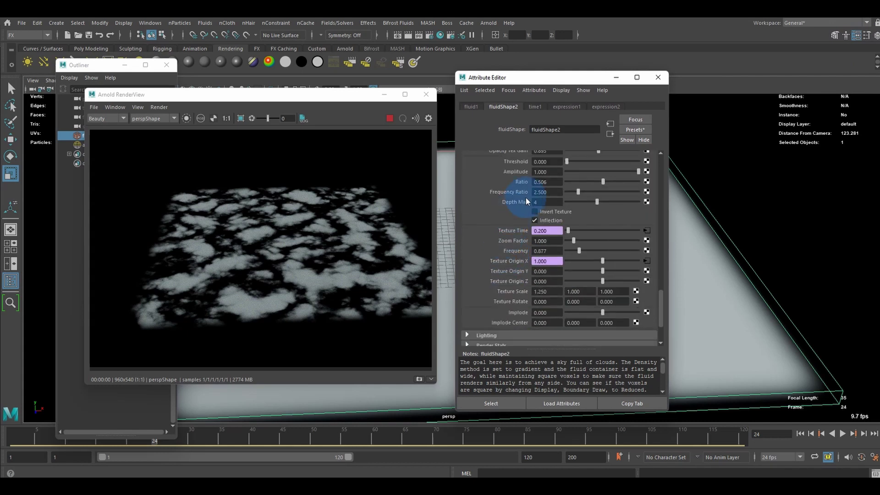
{"action": "scroll", "coordinate": [555, 196], "scroll_direction": "up", "scroll_amount": 3}
{"action": "scroll", "coordinate": [554, 238], "scroll_direction": "down", "scroll_amount": 3}
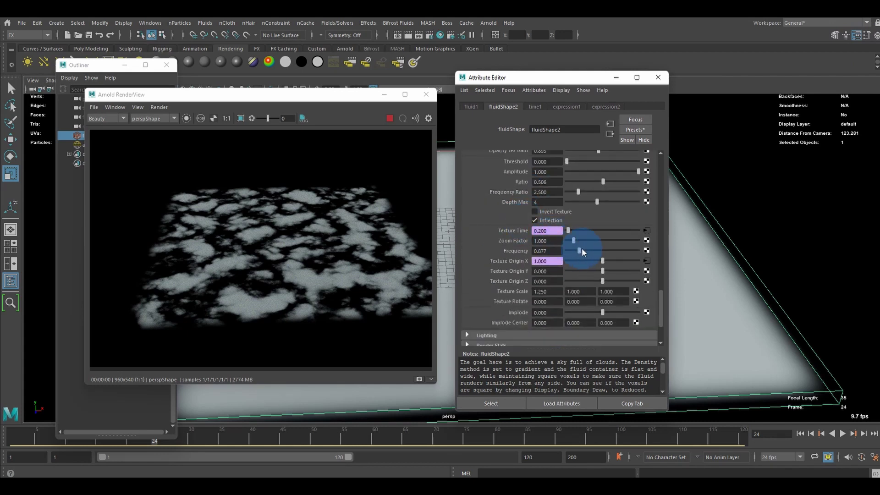
{"action": "left_click_drag", "start_coordinate": [582, 251], "coordinate": [615, 250]}
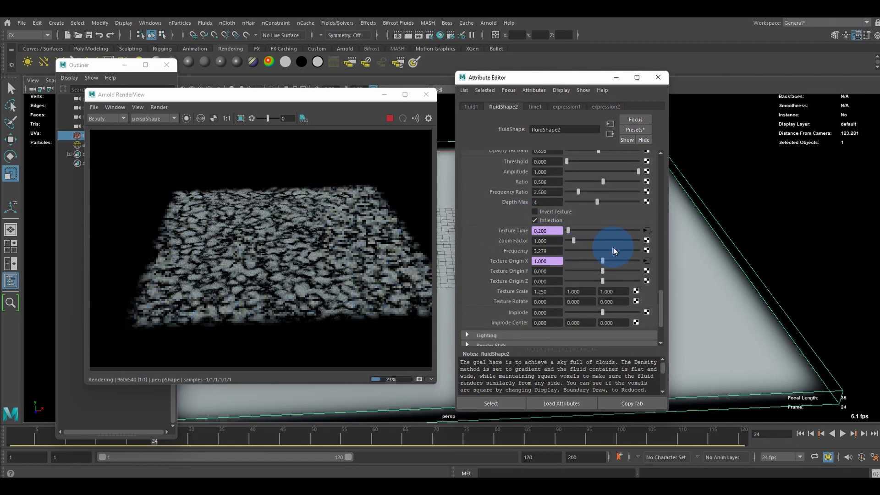
- View the cloud container closer from below, play the animation and stop it at frame 85
{"action": "left_click_drag", "start_coordinate": [737, 285], "coordinate": [704, 226], "text": "alt"}
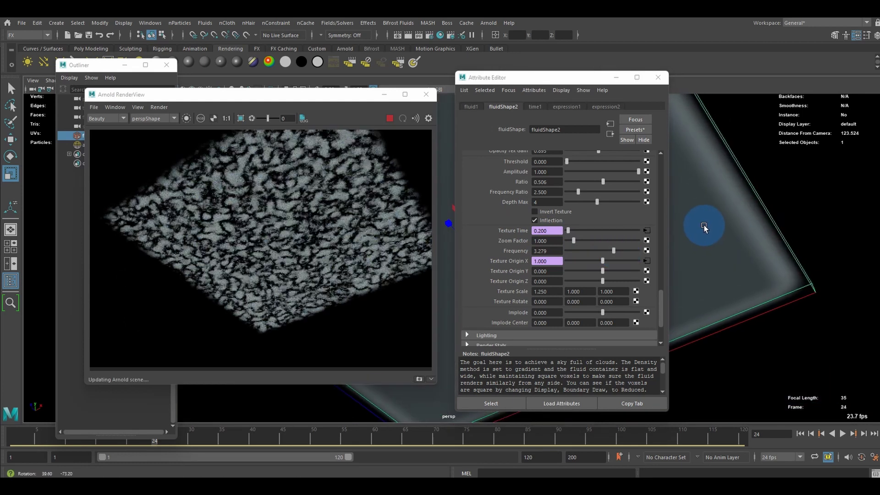
{"action": "right_click_drag", "start_coordinate": [704, 226], "coordinate": [756, 260], "text": "alt"}
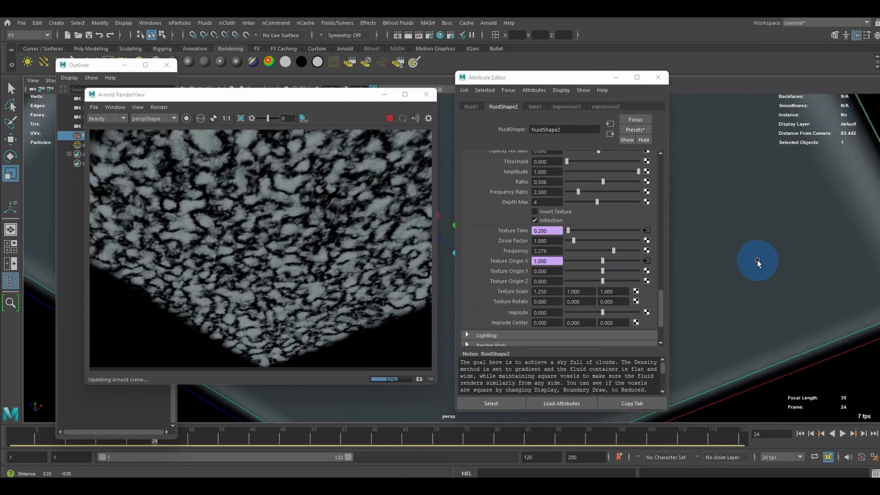
{"action": "scroll", "coordinate": [605, 258], "scroll_direction": "up", "scroll_amount": 3}
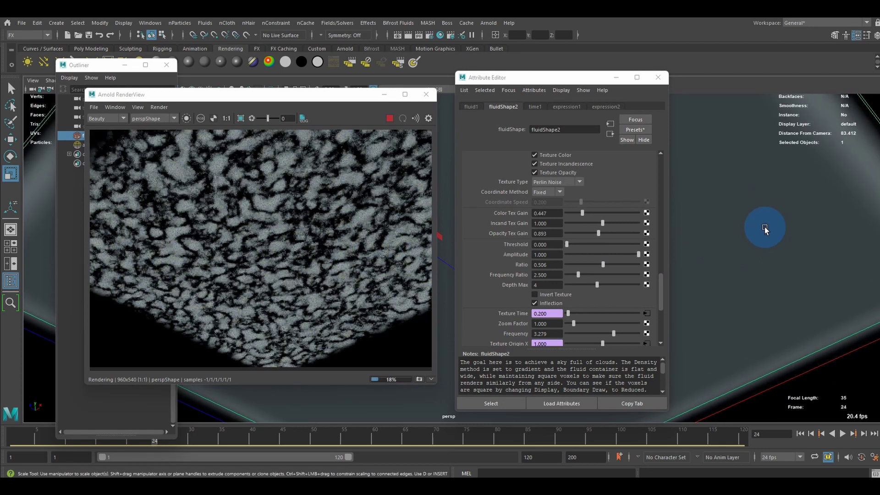
{"action": "left_click", "coordinate": [845, 437]}
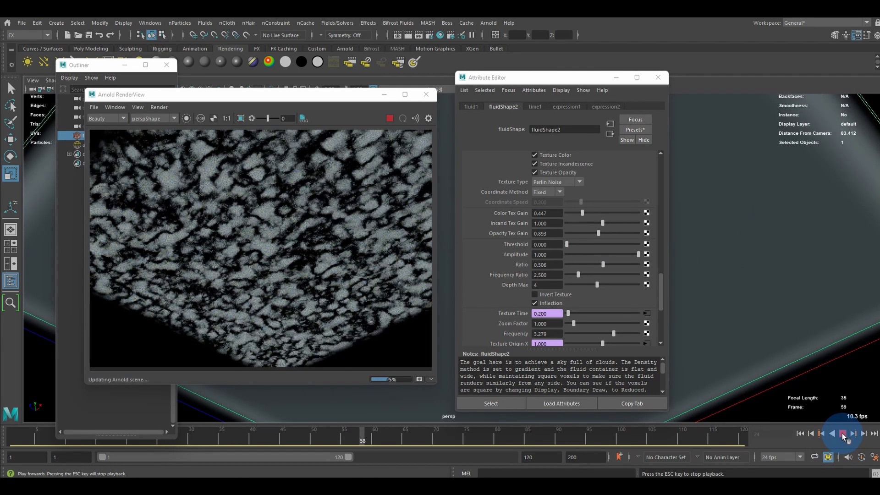
{"action": "left_click", "coordinate": [842, 433]}
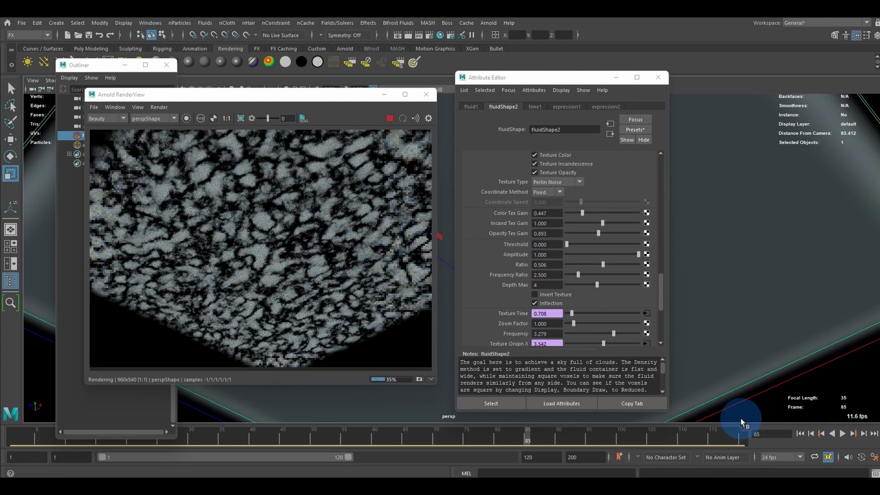
- Examine the denser cloud pattern in the Arnold render from several angles and distances beneath the container
{"action": "left_click_drag", "start_coordinate": [704, 235], "coordinate": [757, 229], "text": "alt"}
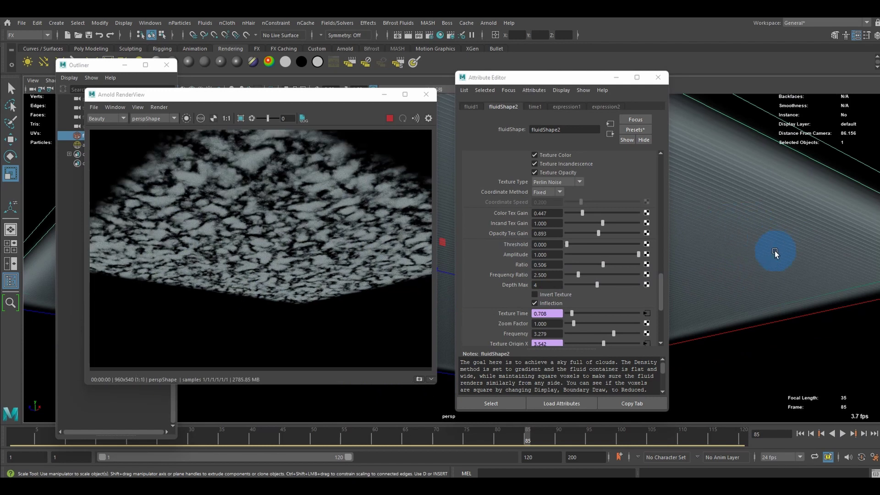
{"action": "left_click_drag", "start_coordinate": [743, 258], "coordinate": [736, 248], "text": "alt"}
{"action": "scroll", "coordinate": [285, 237], "scroll_direction": "up", "scroll_amount": 6}
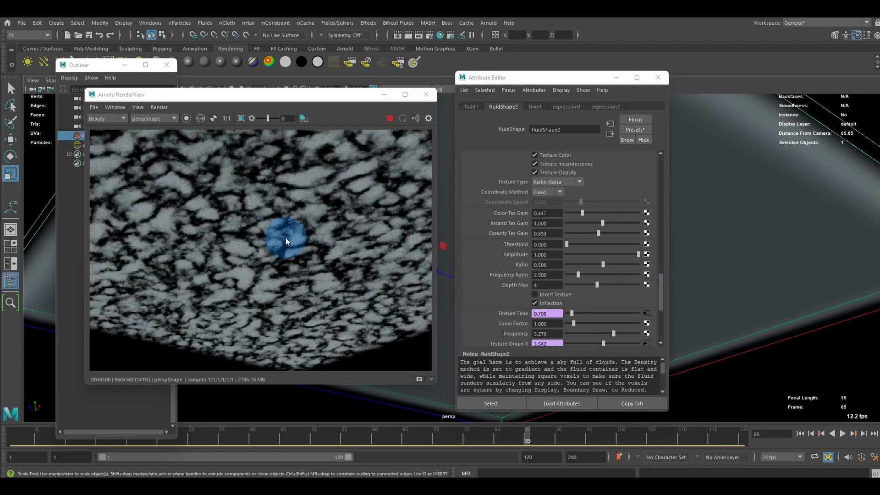
{"action": "scroll", "coordinate": [272, 237], "scroll_direction": "down", "scroll_amount": 8}
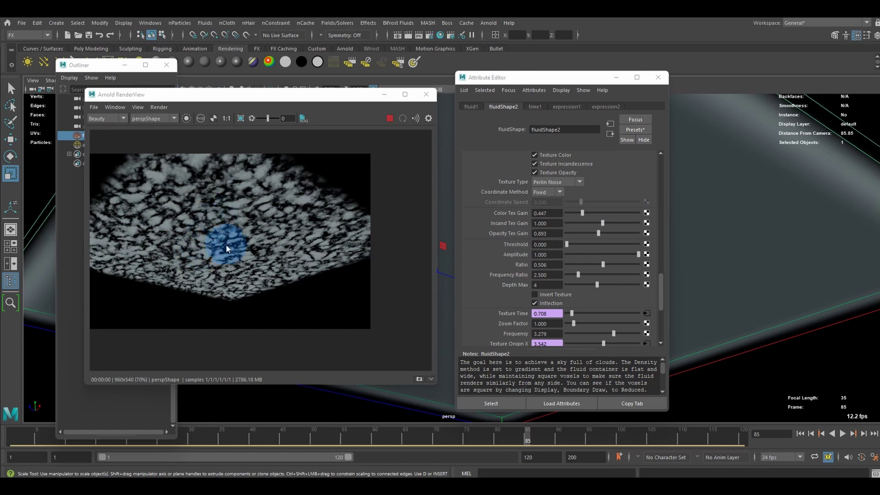
{"action": "right_click_drag", "start_coordinate": [788, 248], "coordinate": [764, 262], "text": "alt"}
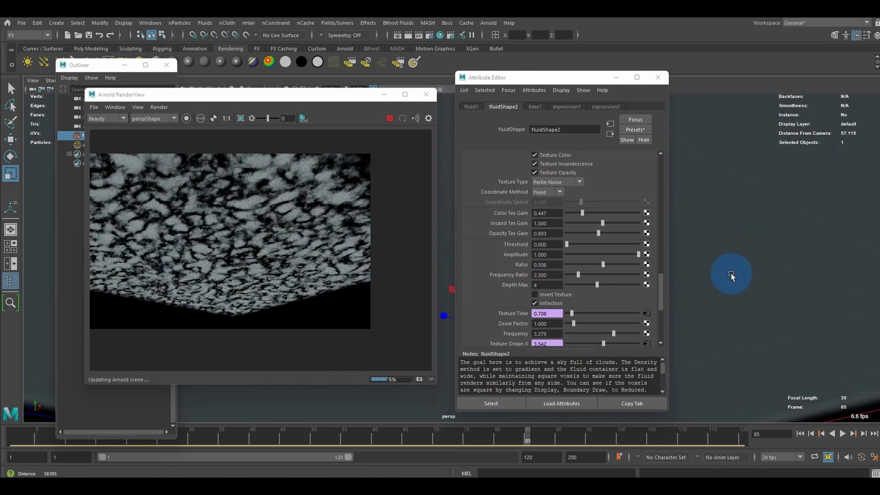
{"action": "left_click_drag", "start_coordinate": [784, 290], "coordinate": [795, 267], "text": "alt"}
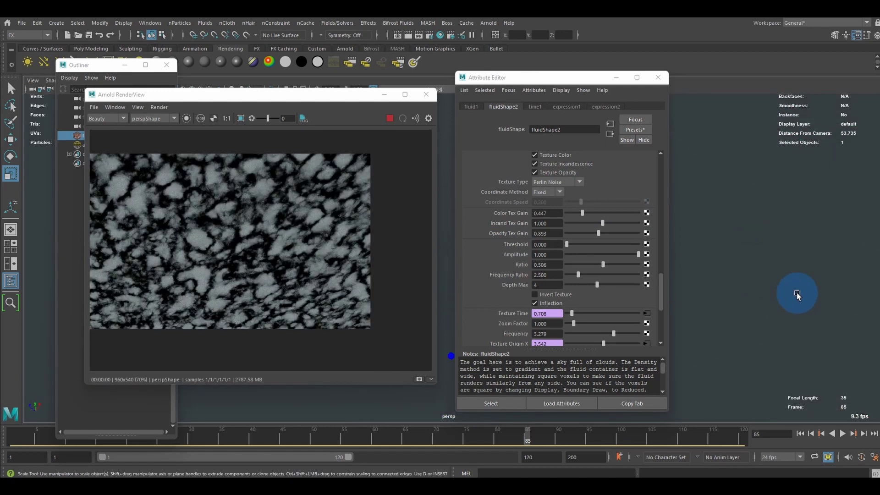
{"action": "right_click_drag", "start_coordinate": [797, 295], "coordinate": [782, 290], "text": "alt"}
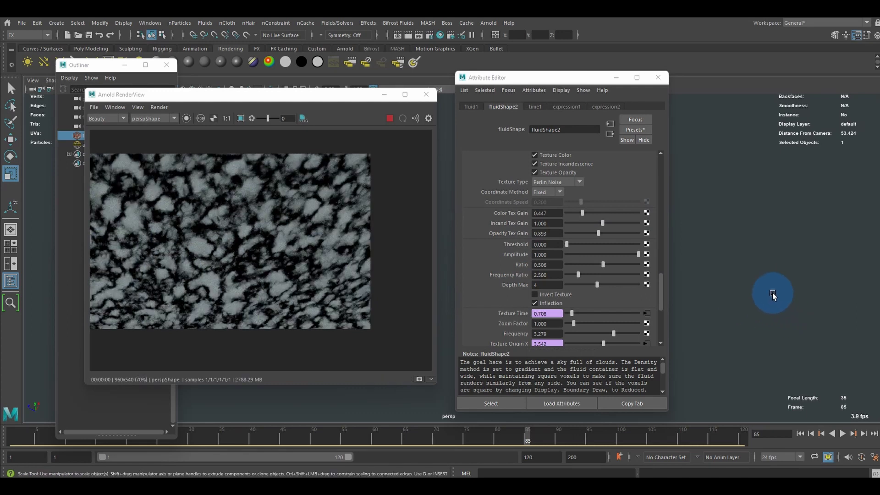
{"action": "left_click_drag", "start_coordinate": [772, 293], "coordinate": [751, 274], "text": "alt"}
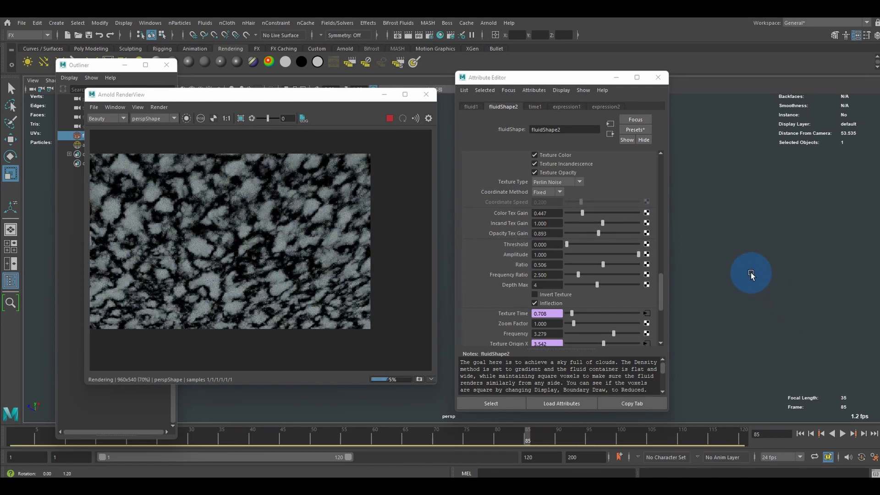